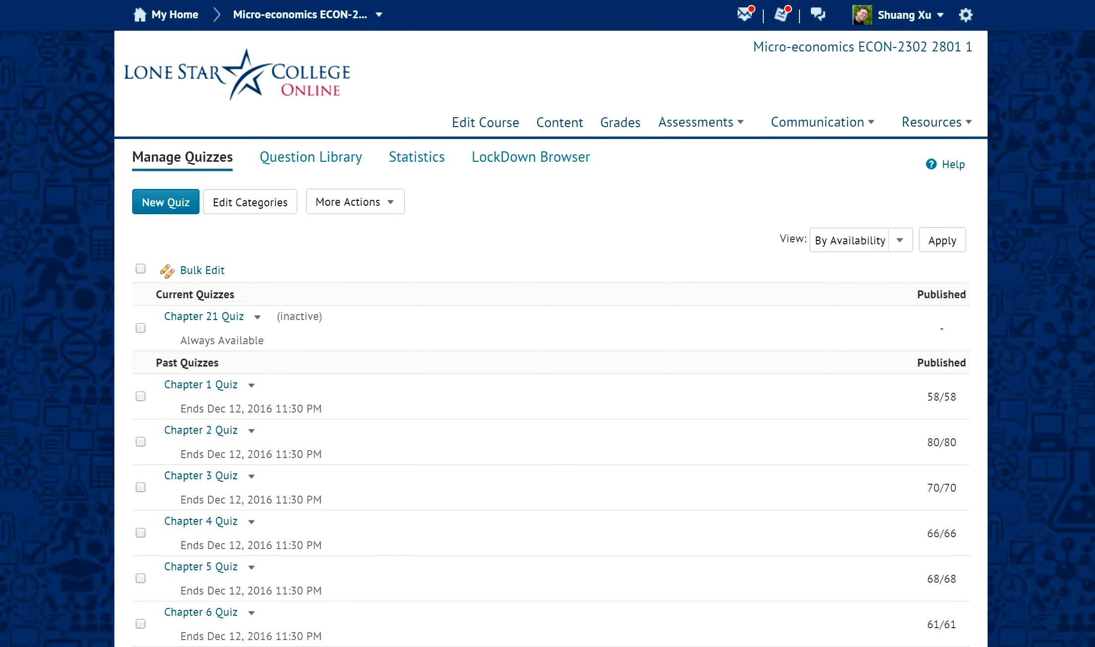
Open Chapter 1 Quiz for editing and go to its question editor
scroll(551, 338, "down", 1)
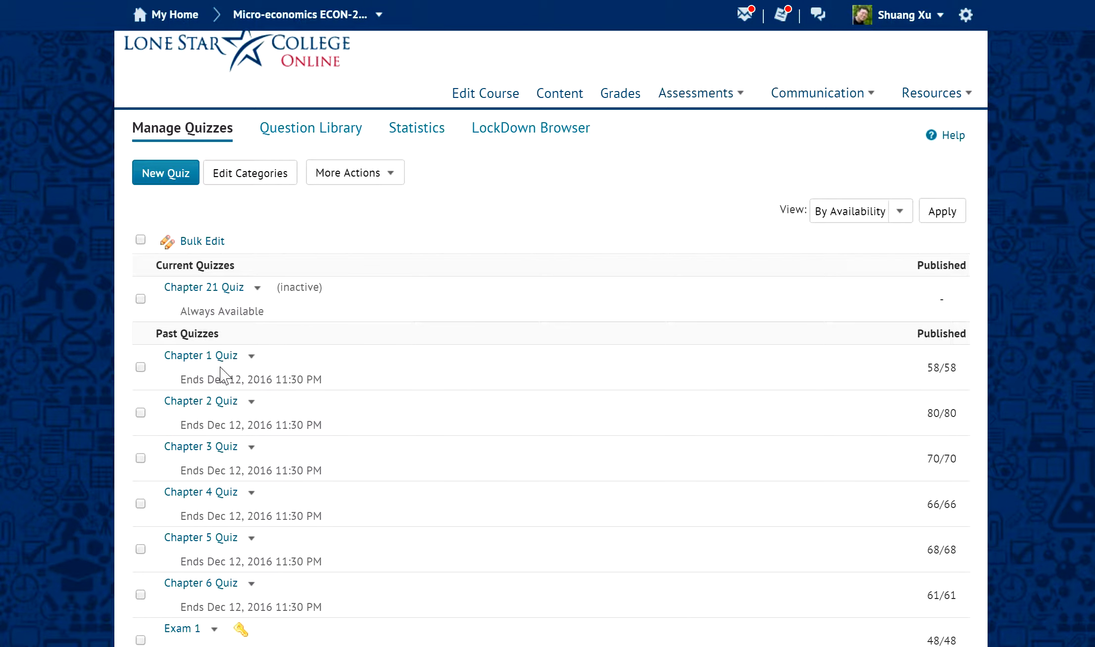
left_click(233, 366)
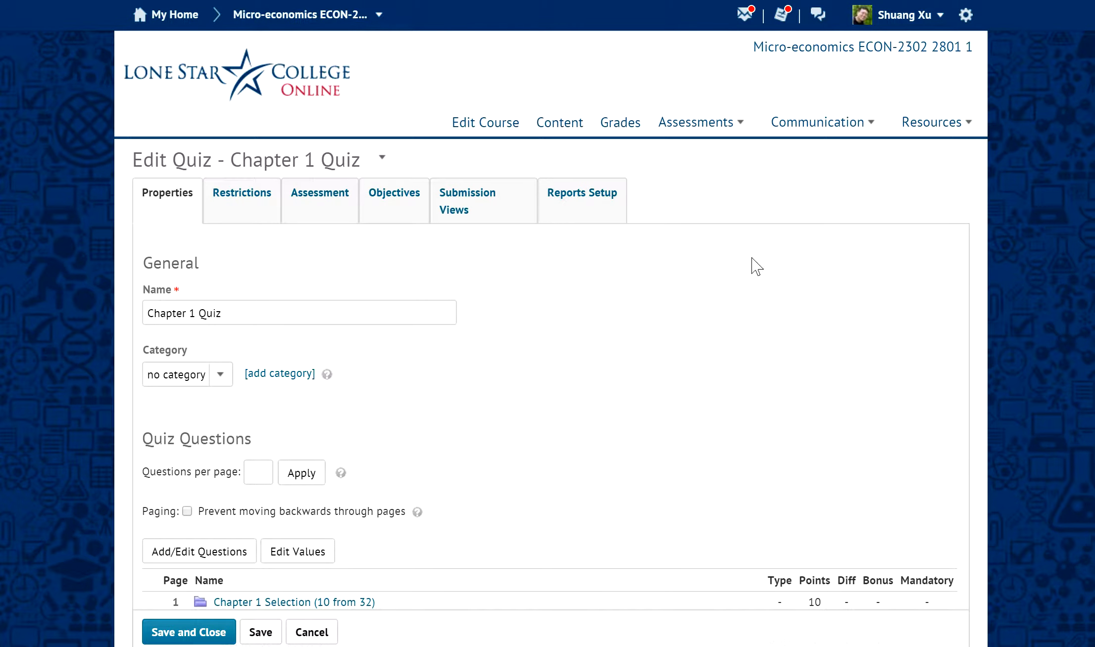
scroll(551, 346, "down", 7)
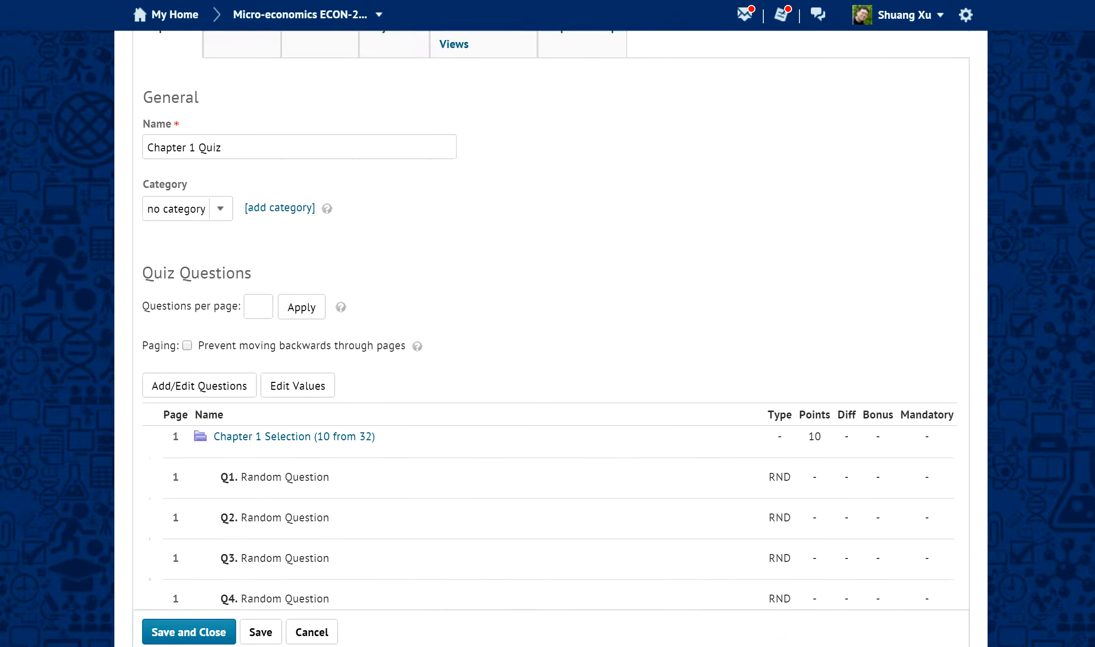
scroll(692, 166, "down", 2)
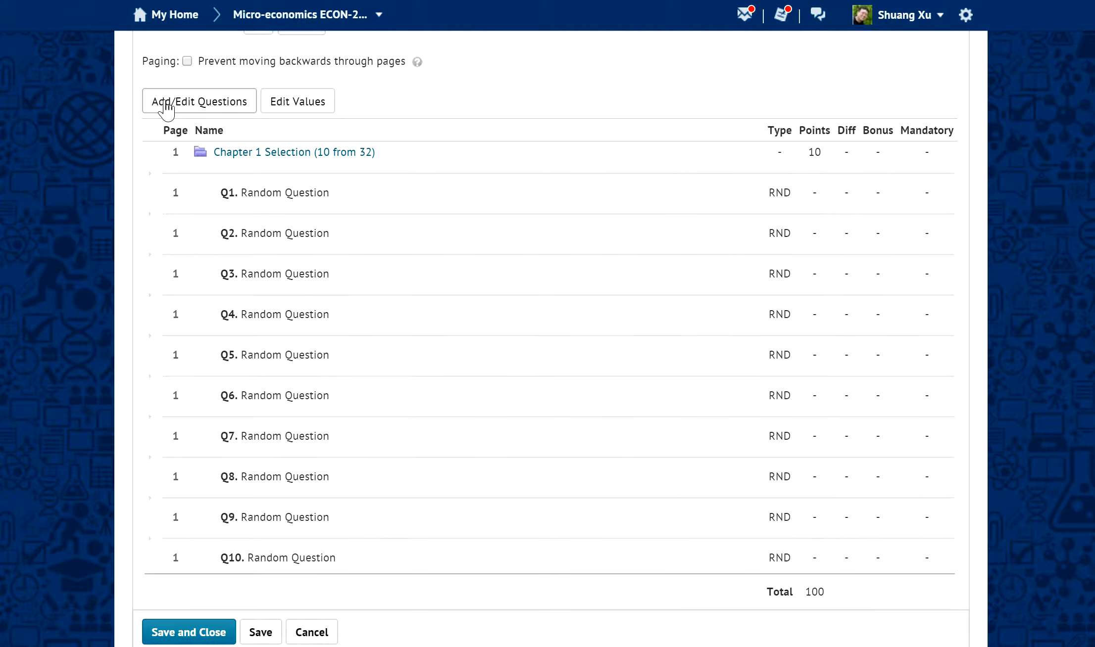
left_click(201, 104)
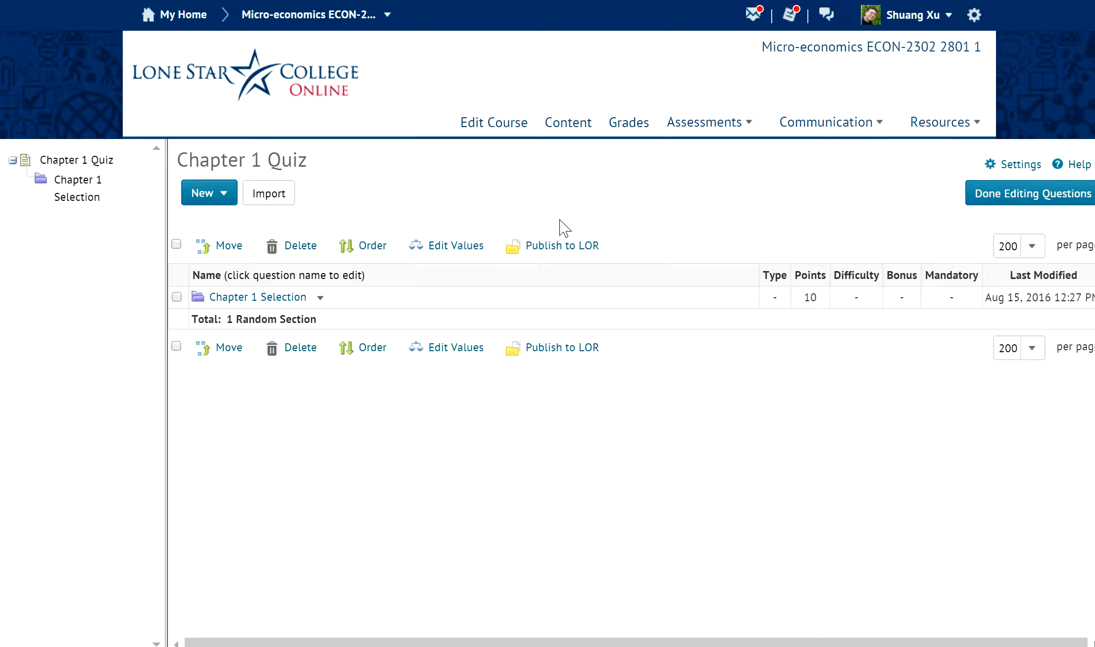
Open the Chapter 1 Selection random section and look through its list of questions
left_click(320, 297)
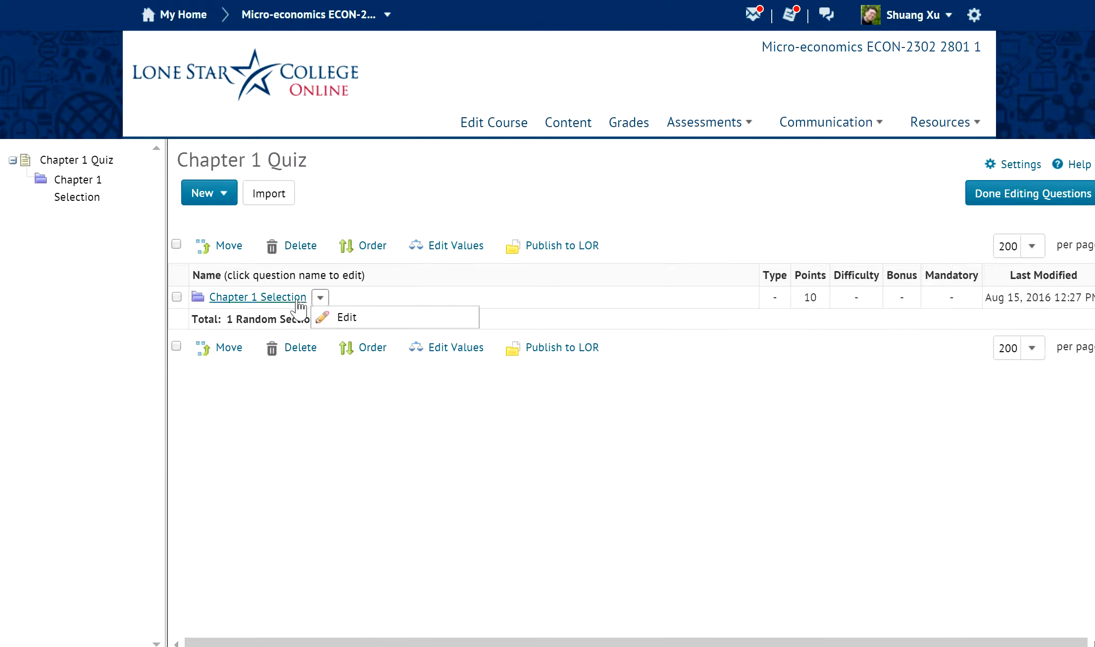
left_click(319, 315)
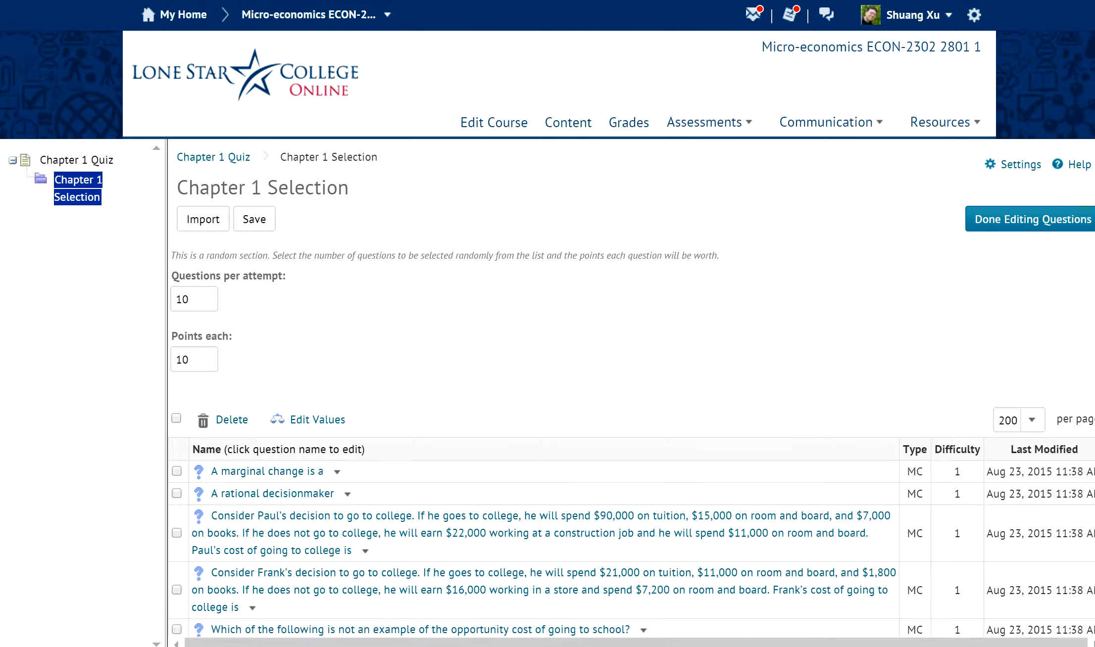
scroll(632, 391, "down", 15)
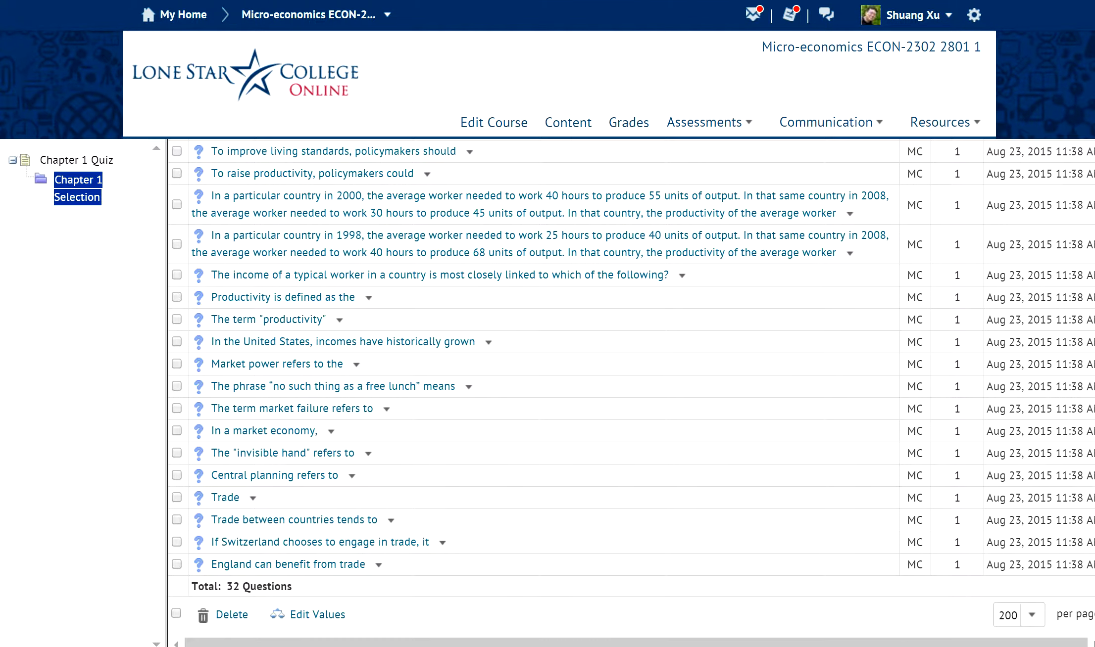
scroll(631, 391, "up", 15)
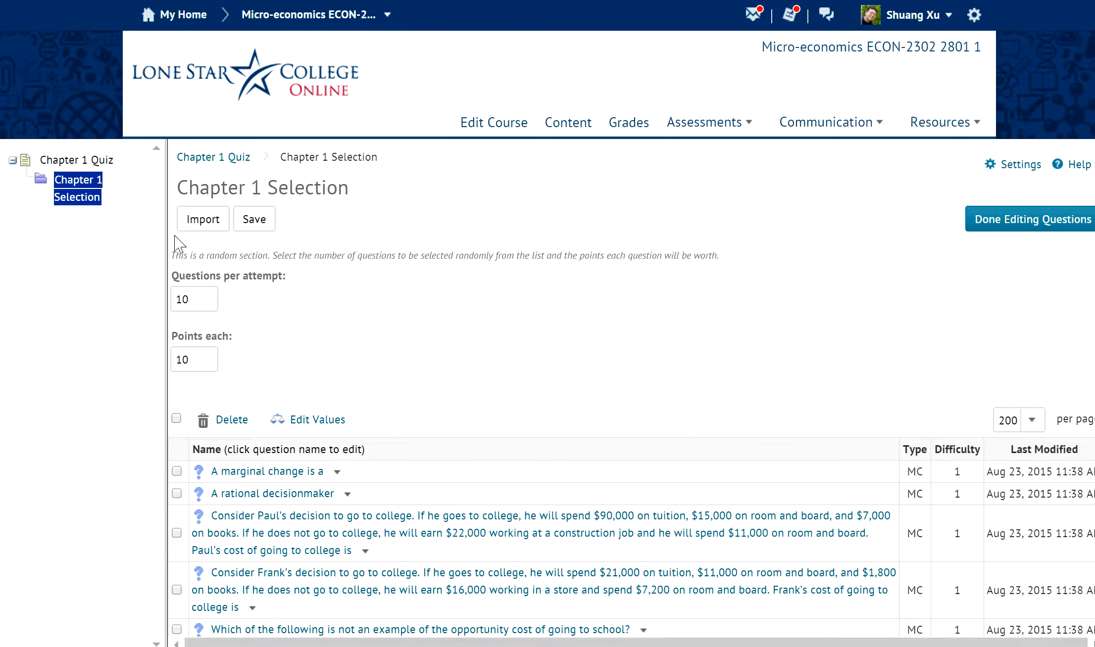
Start an import into Chapter 1 Selection with the Ch01 Multiple Choice Sec02 section of the Question Library as source
left_click(193, 222)
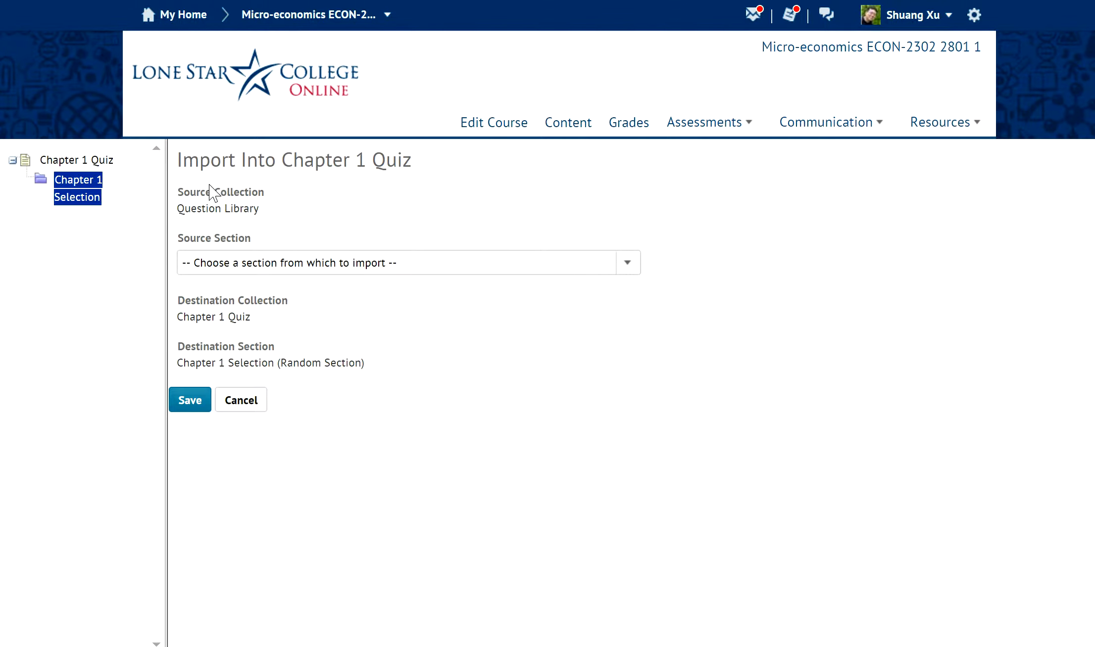
left_click(630, 262)
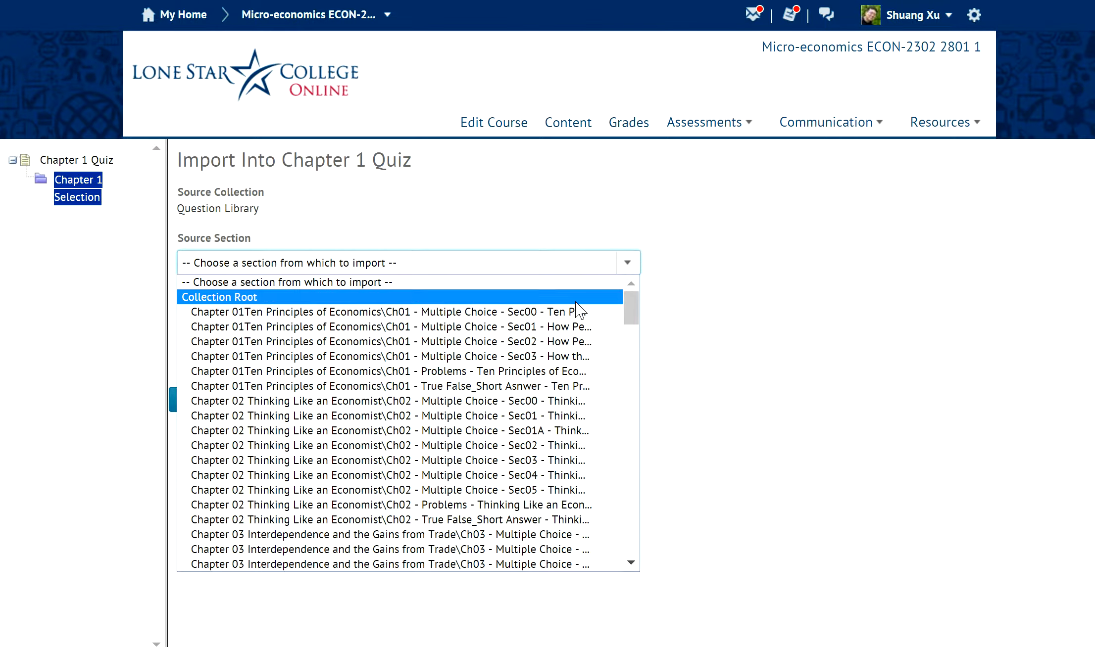
scroll(639, 319, "down", 1)
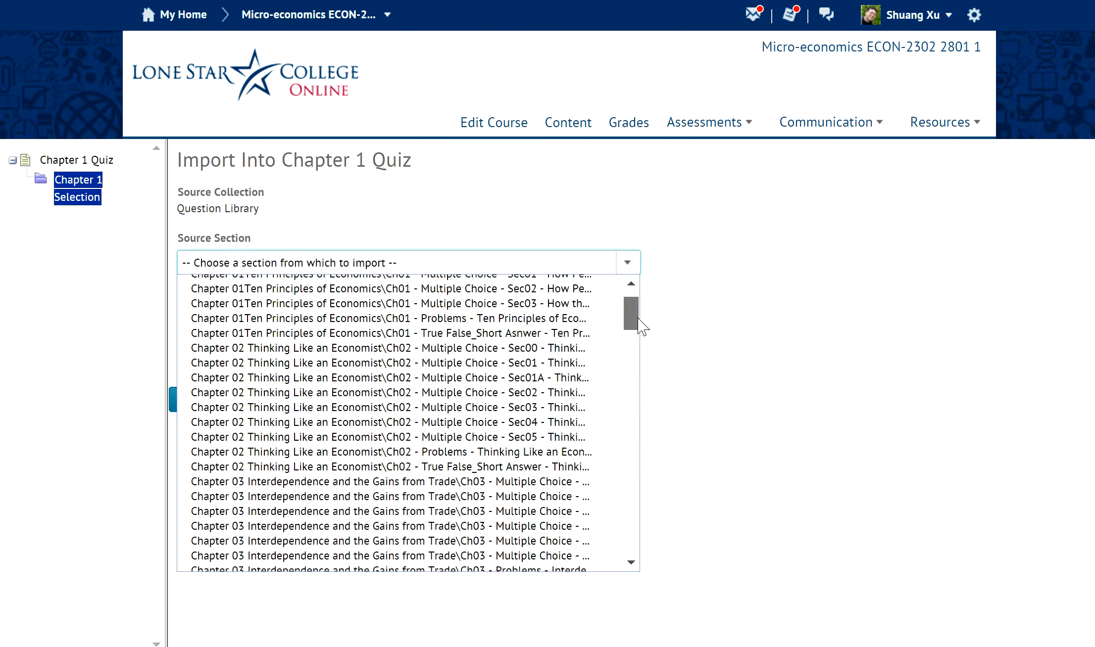
left_click_drag(638, 319, 640, 261)
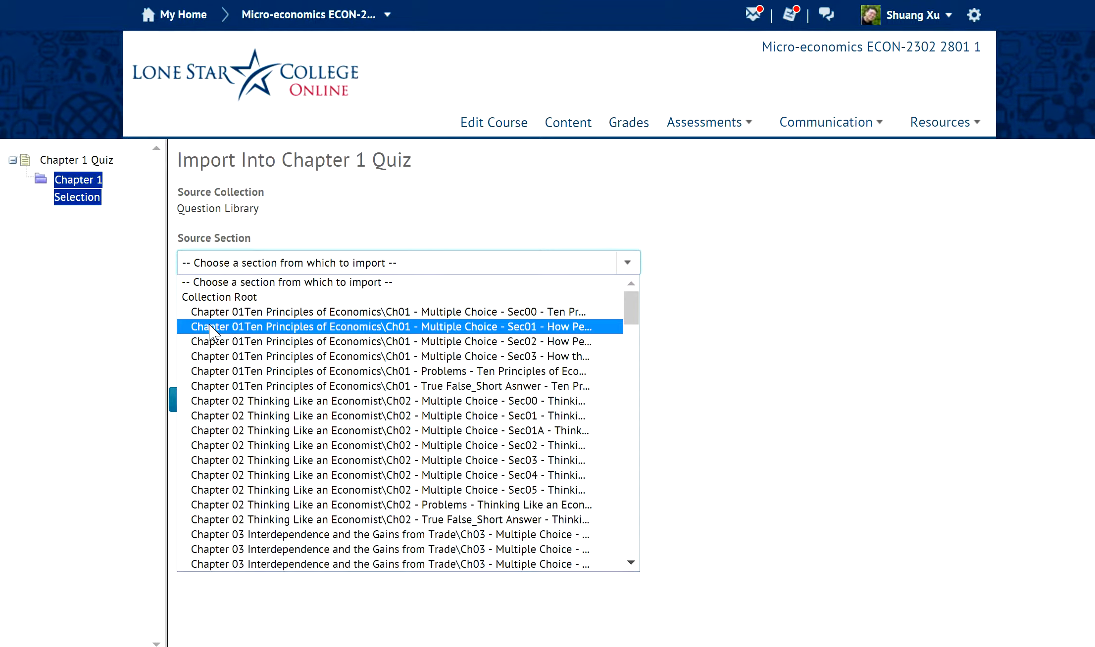
left_click(268, 342)
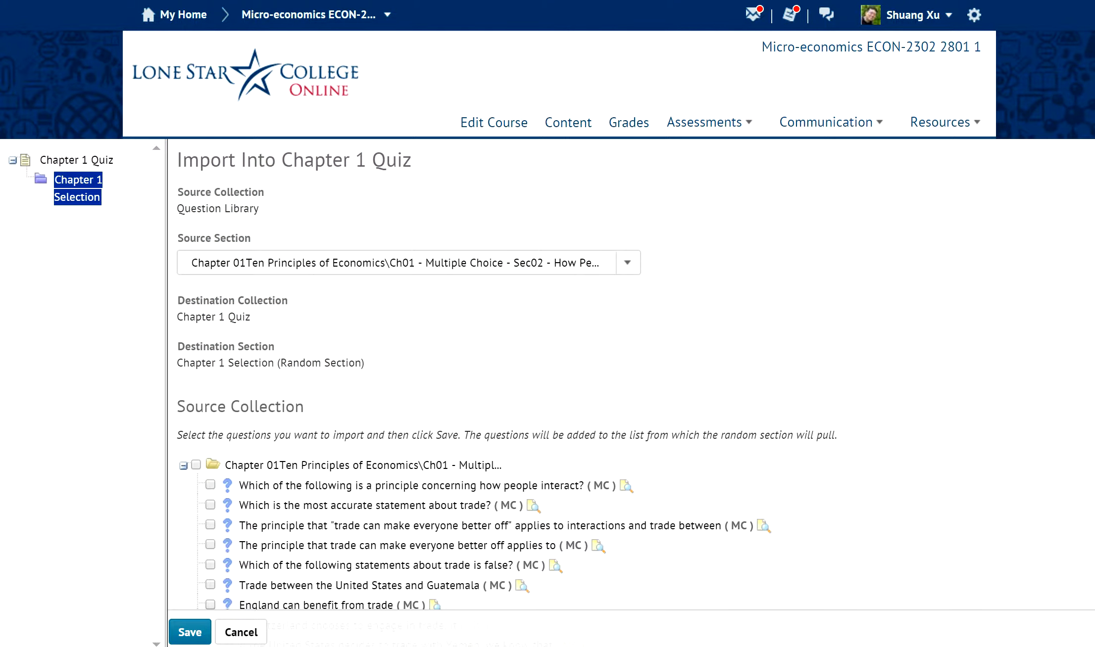
Mark for import the questions about Switzerland engaging in trade, Dee the accomplished actress, and Annie the excellent baker
scroll(628, 377, "down", 5)
scroll(211, 347, "down", 1)
left_click(210, 342)
left_click(211, 382)
left_click(209, 419)
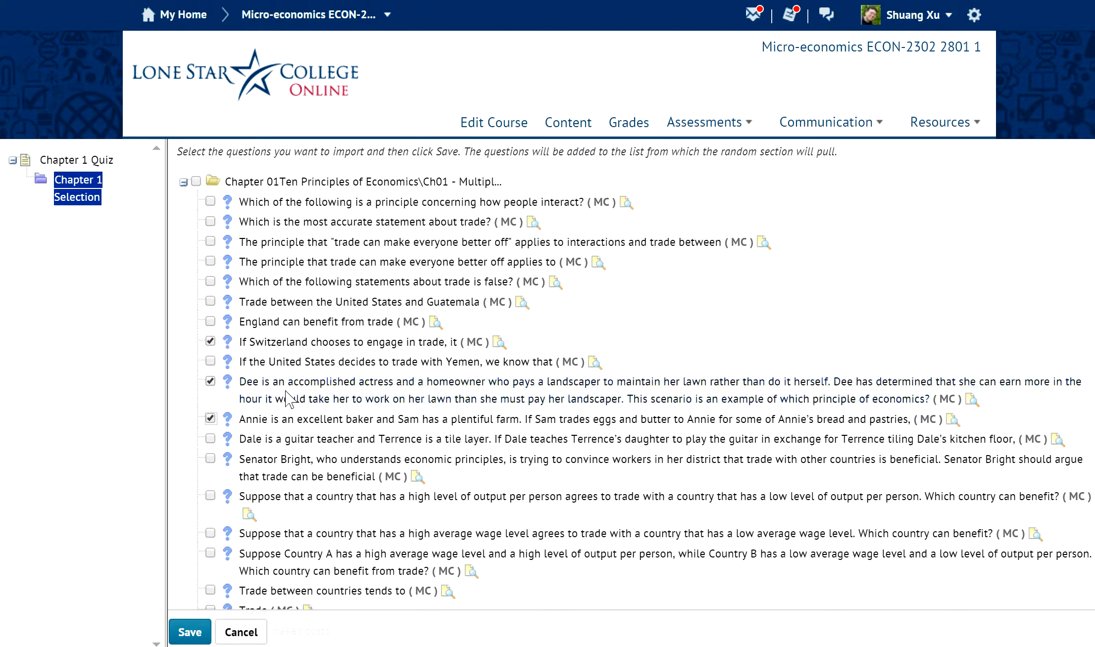
Preview the question "England can benefit from trade" down to its feedback and hint sections, and close the preview
left_click(434, 324)
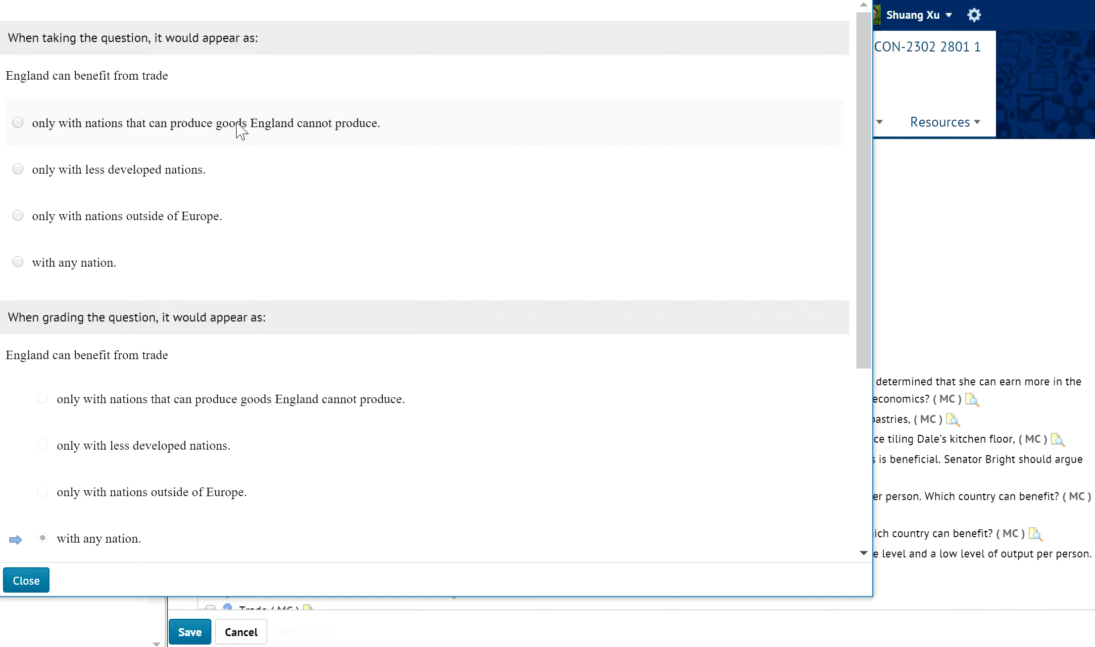
left_click_drag(863, 166, 850, 428)
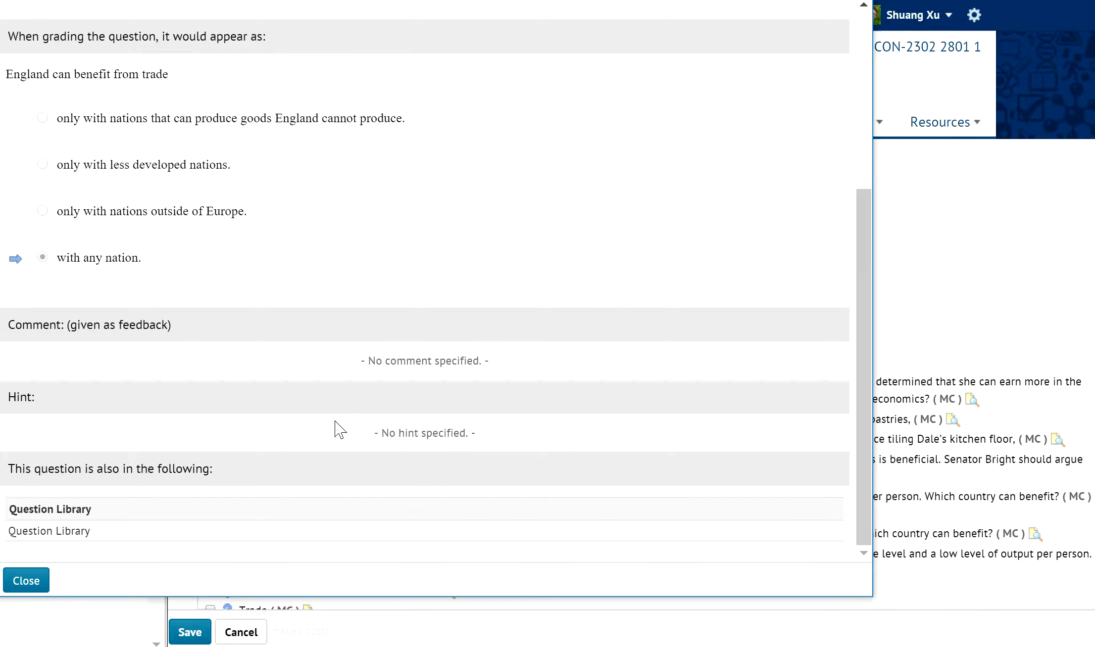
left_click(26, 581)
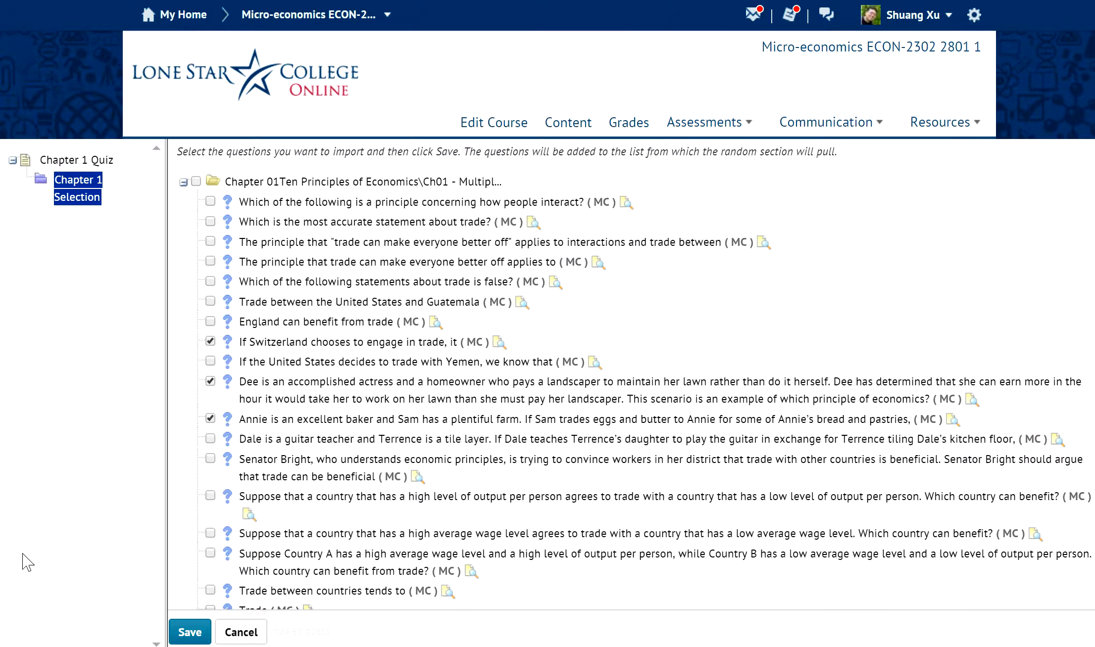
Mark the three questions comparing countries' output or wage levels, plus "Trade between countries tends to", for import
left_click(211, 495)
left_click(210, 533)
left_click(210, 553)
left_click(209, 590)
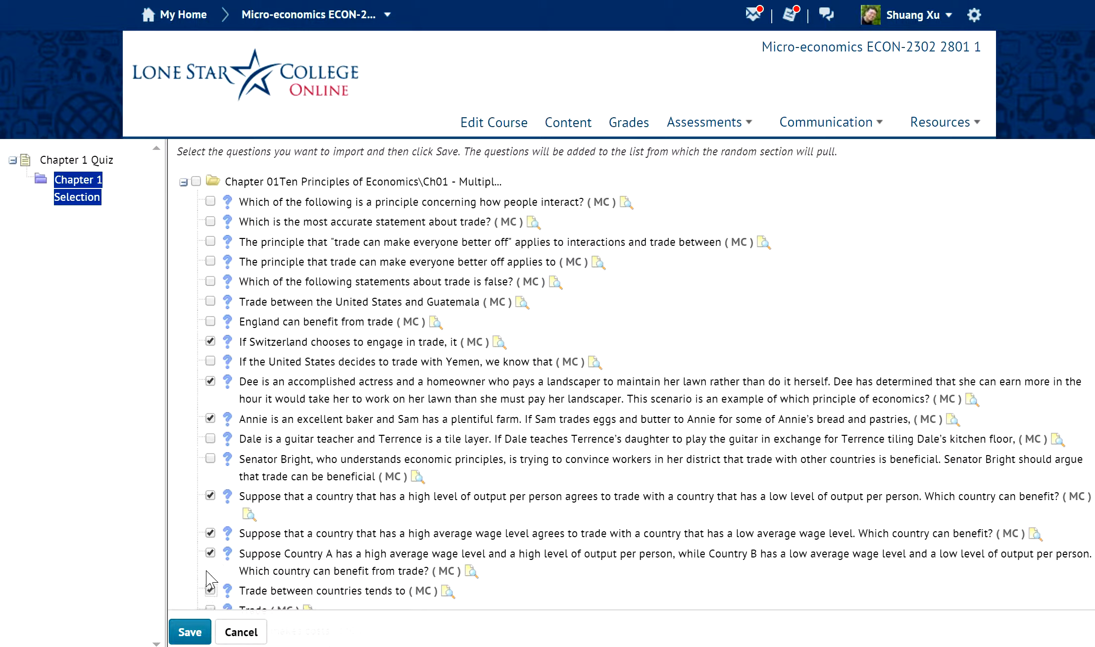
Mark the first seven questions of the source section, through "England can benefit from trade", and import all marked questions
left_click(211, 261)
left_click(210, 242)
left_click(211, 221)
left_click(210, 201)
left_click(211, 281)
left_click(210, 302)
left_click(211, 322)
left_click(190, 633)
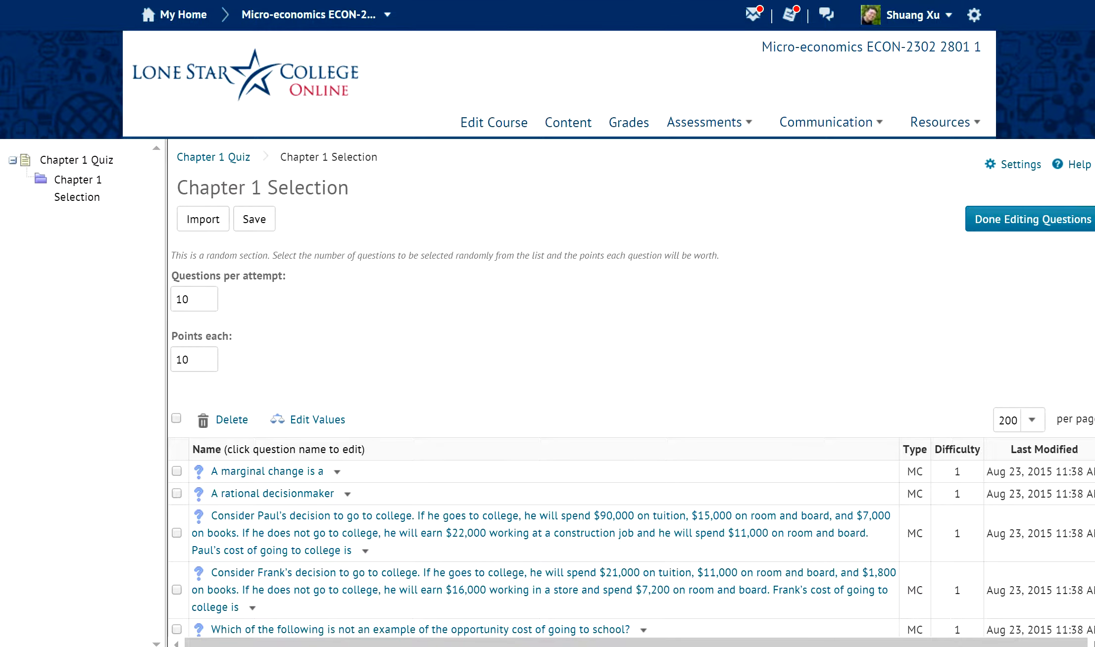
Review the section's updated question list, finish editing the questions, and save and close Chapter 1 Quiz
scroll(632, 389, "down", 15)
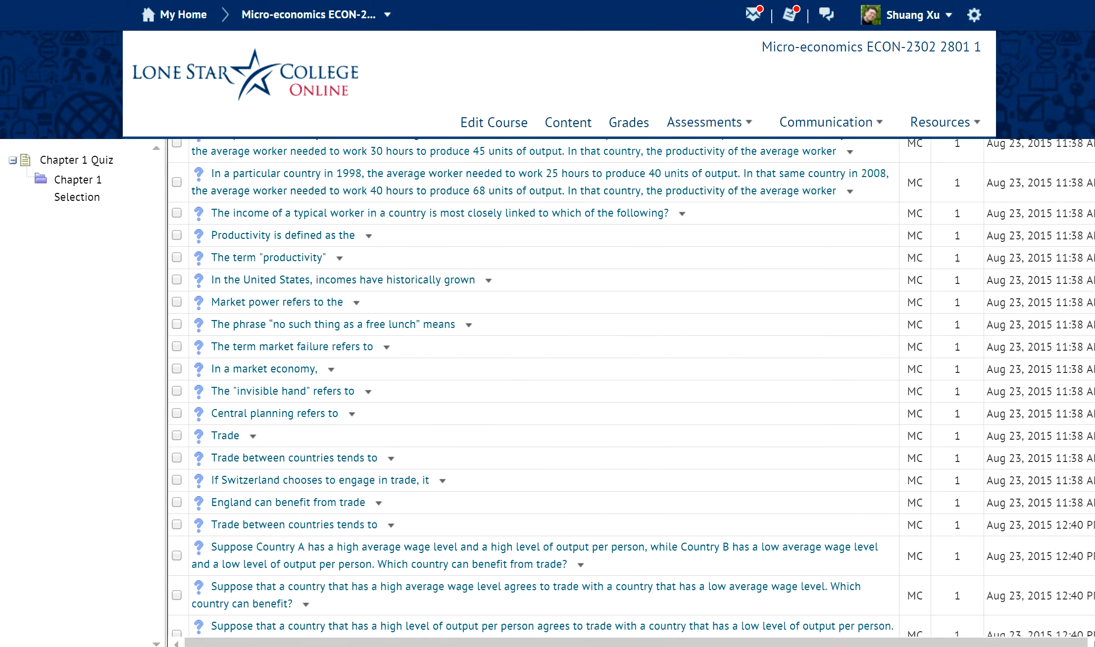
scroll(980, 490, "down", 3)
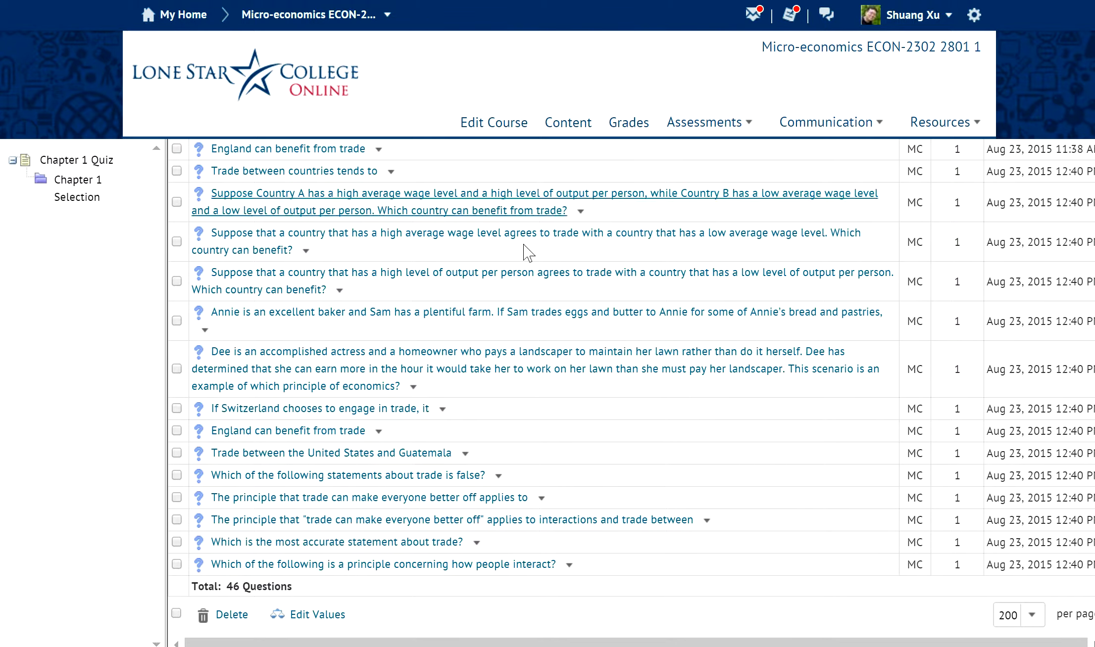
scroll(1013, 179, "up", 20)
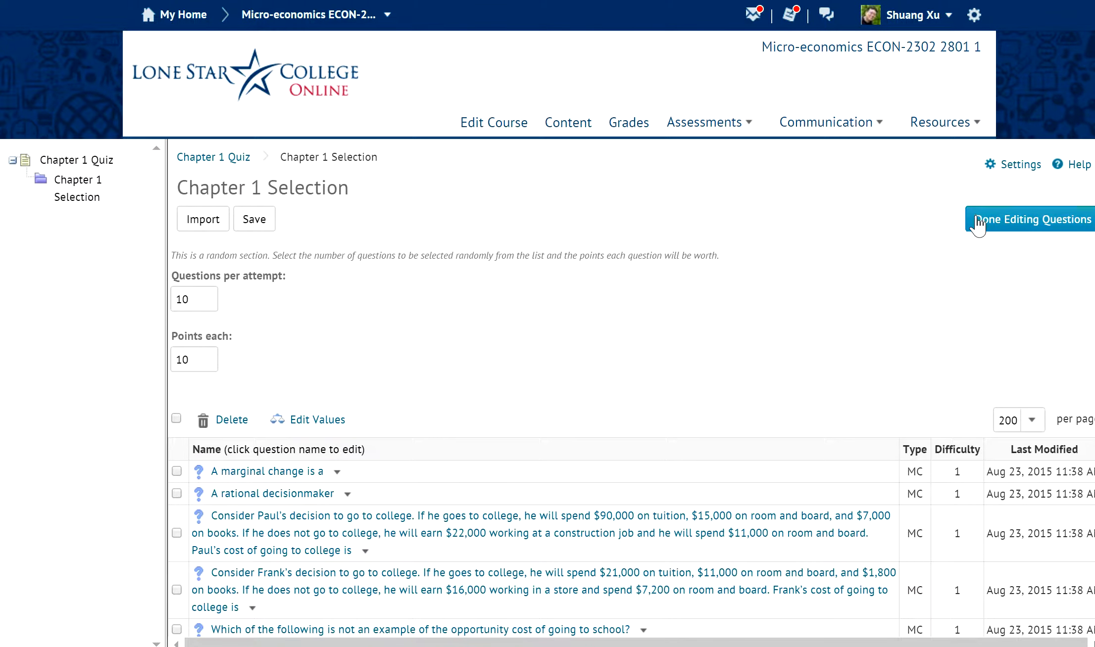
left_click(977, 220)
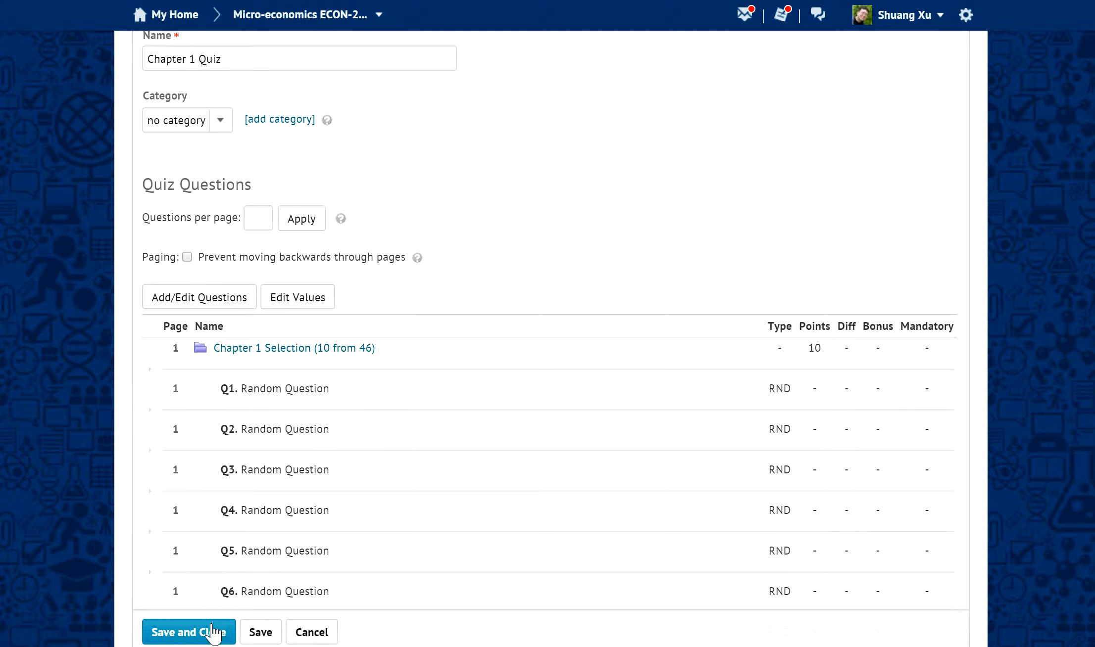
left_click(199, 636)
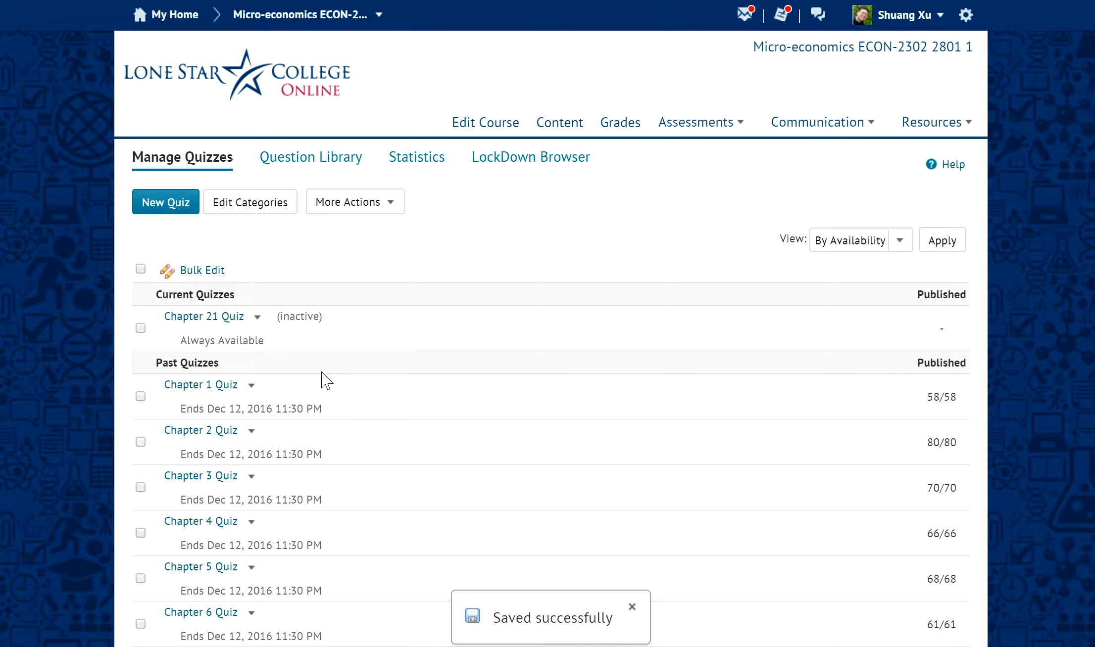
Create a new quiz named "Chapter 22" and go to its question editor
left_click(145, 207)
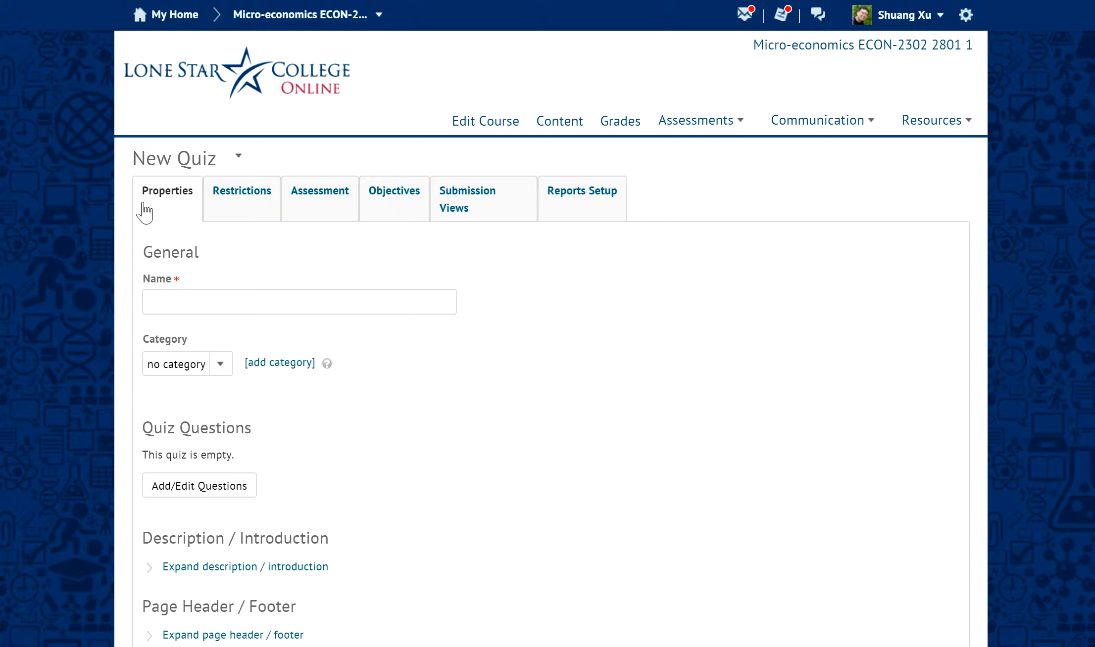
left_click(297, 311)
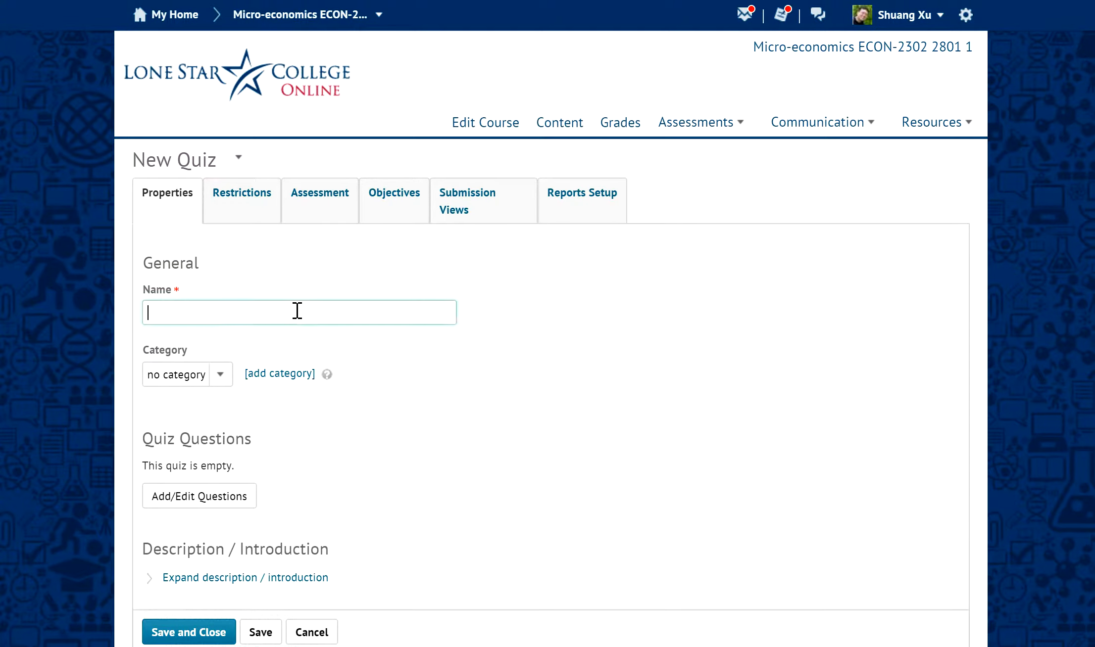
type("Chapter")
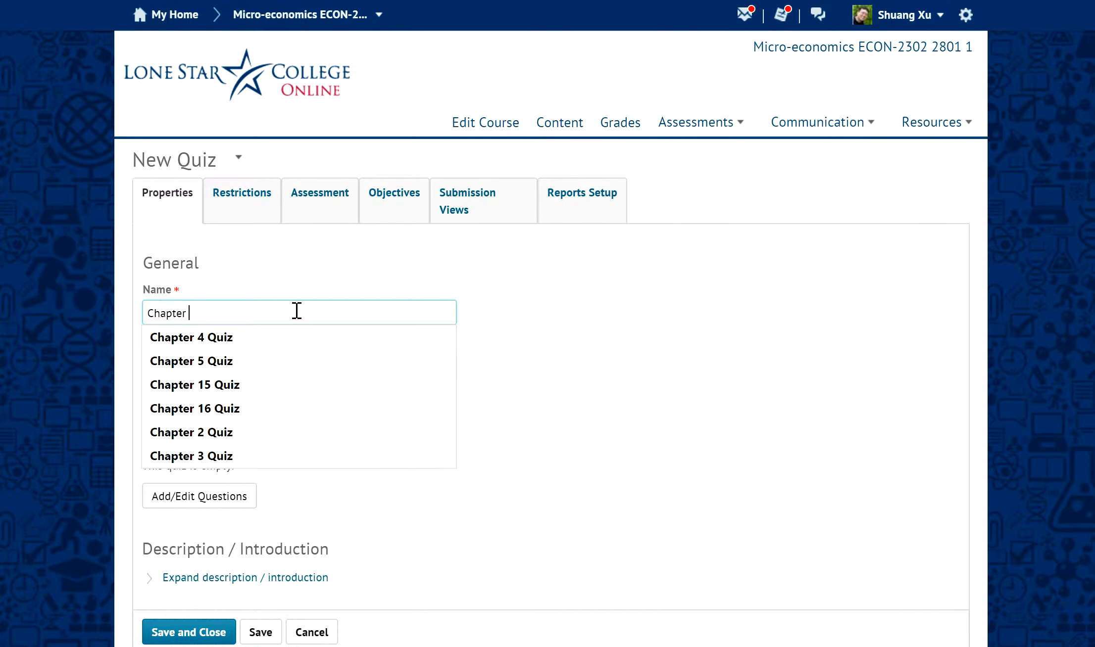
type(" 22")
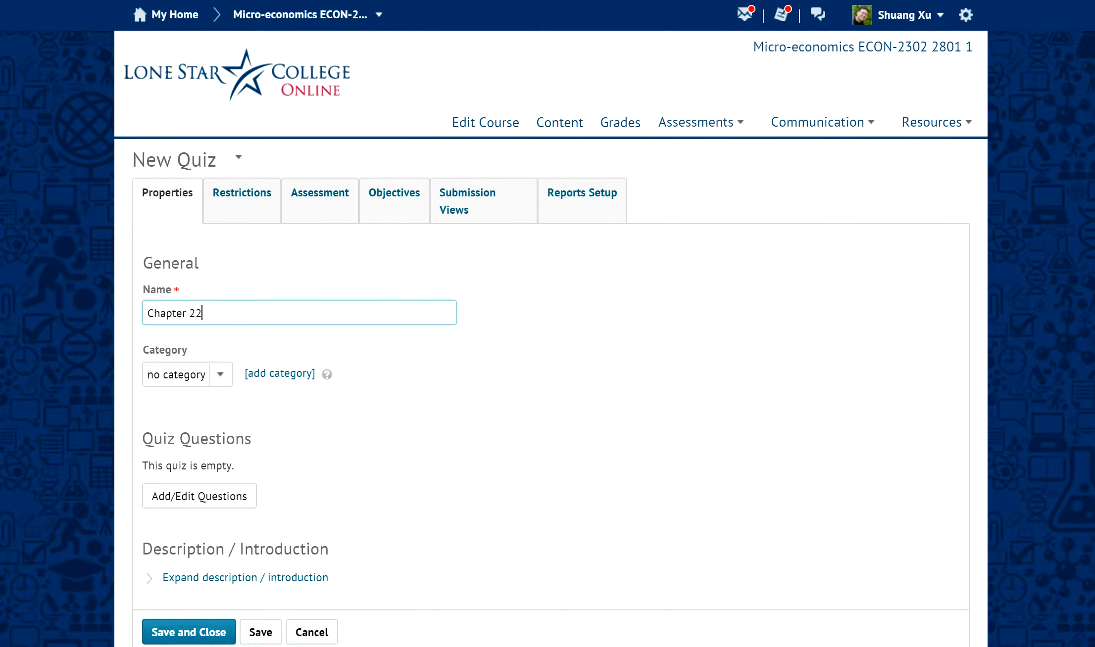
scroll(1093, 332, "down", 3)
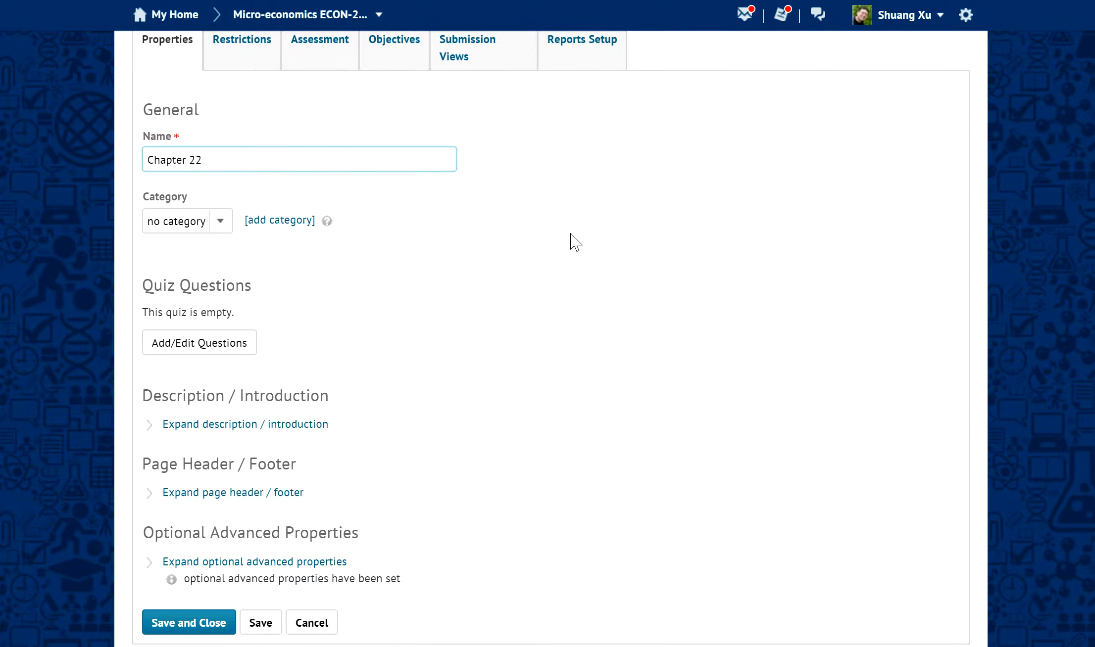
left_click(201, 348)
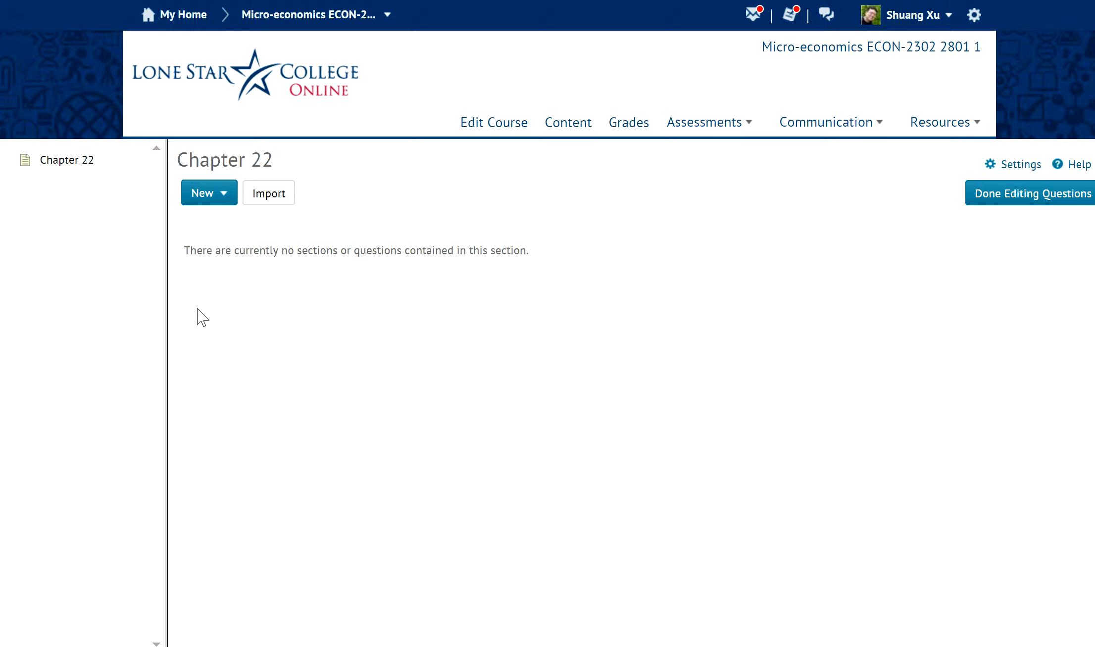
Create a random section named "Chapter 22 Selection" in the Chapter 22 quiz
left_click(224, 195)
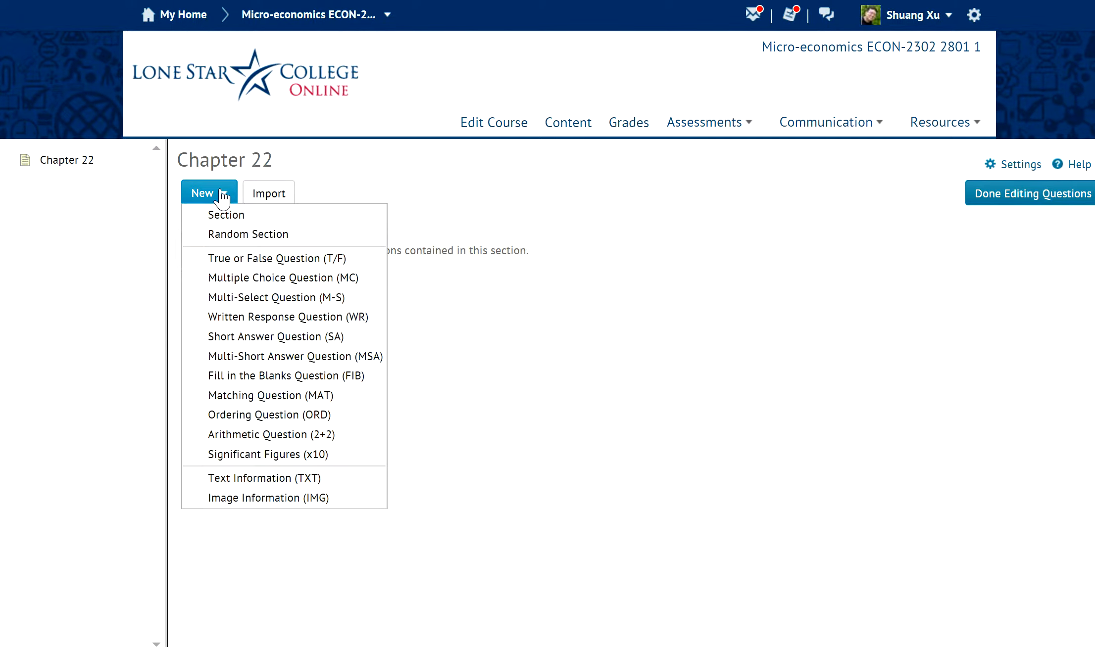
left_click(277, 236)
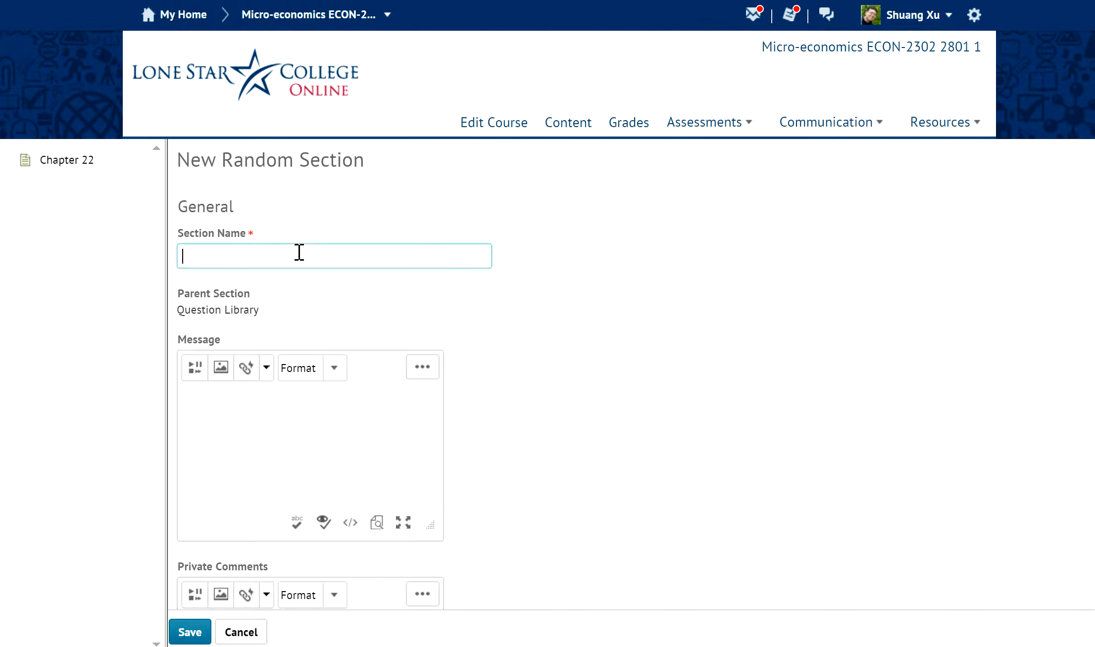
type("Chapter 22 Selection")
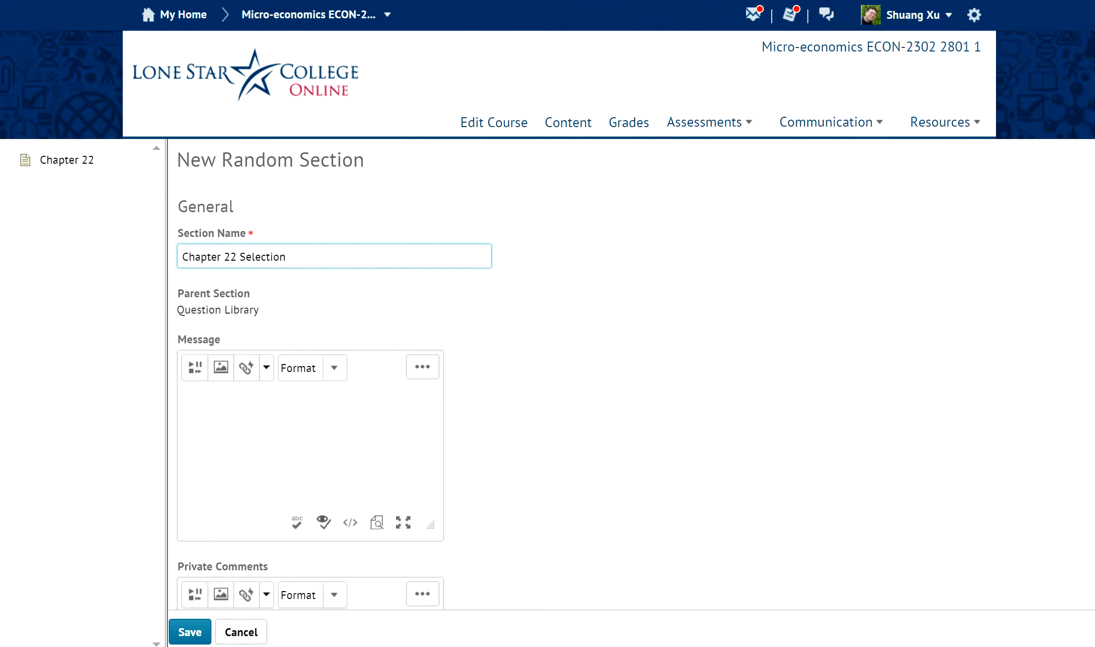
scroll(337, 371, "down", 6)
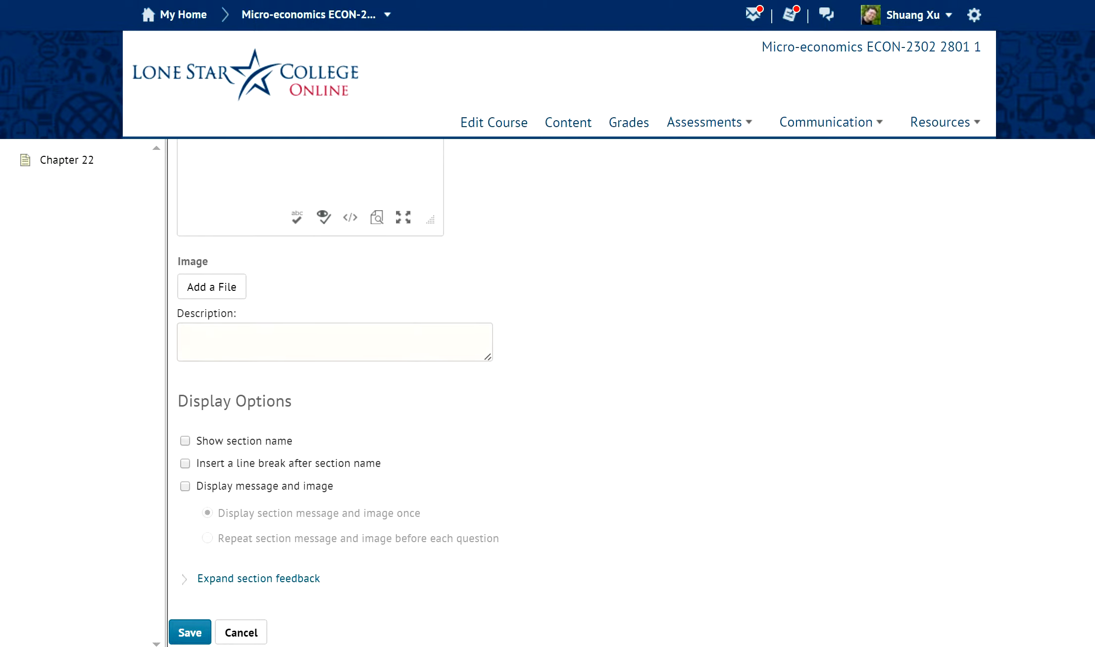
left_click(202, 636)
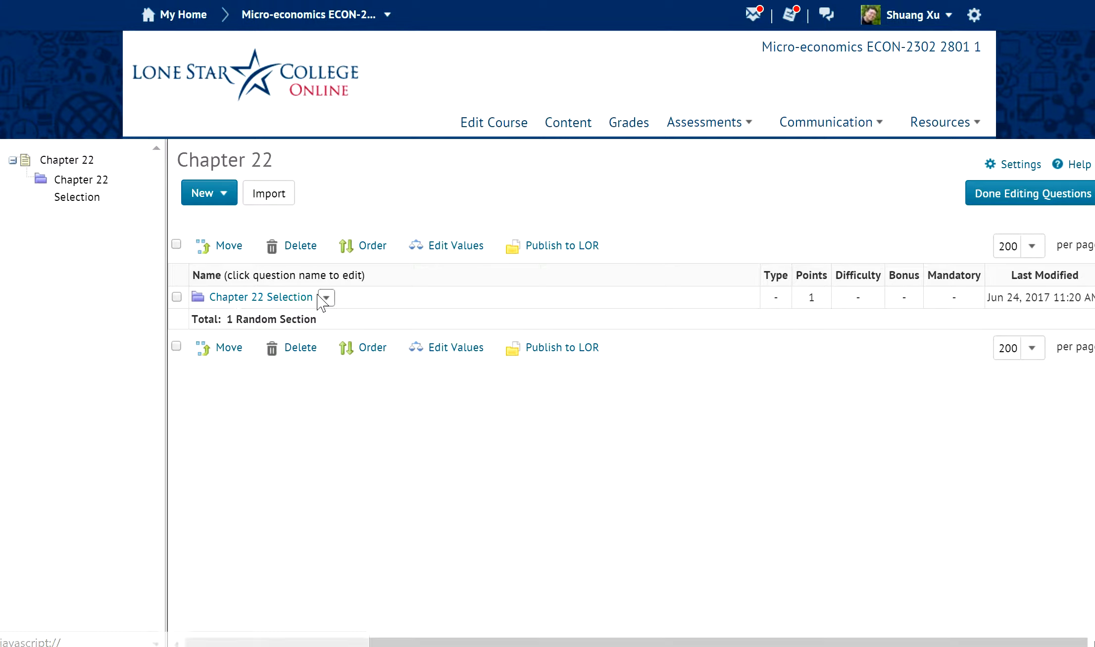
Start an import into Chapter 22 Selection with "Chapter 22 Frontiers of Microeconomics\Ch22 - Multiple Choice - Sec01" as the source section
left_click(297, 299)
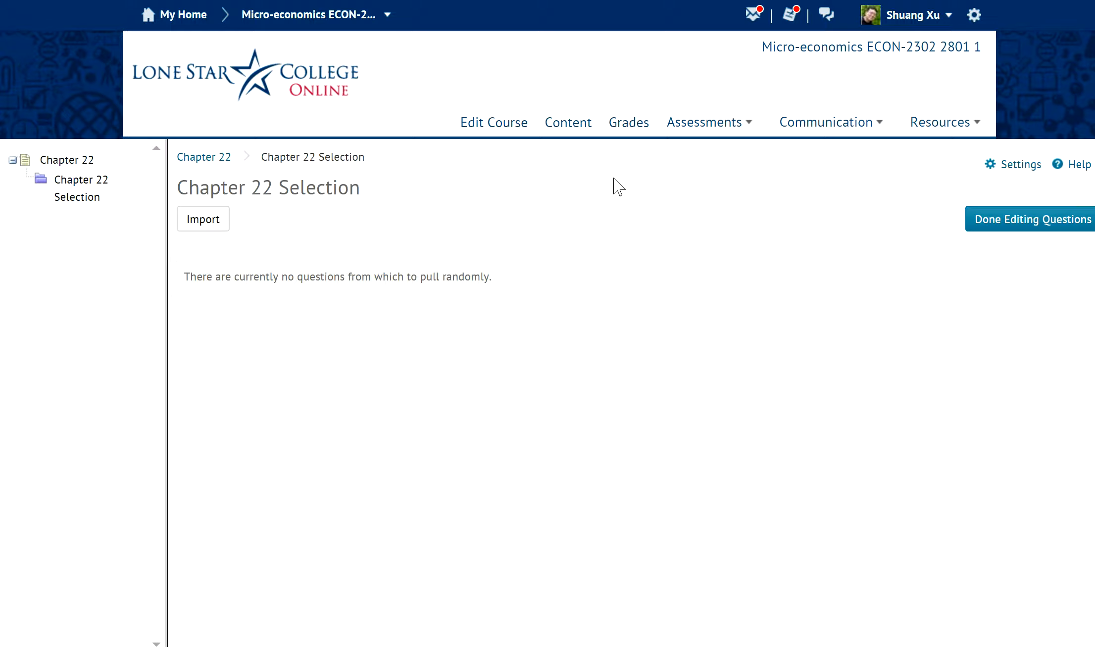
left_click(216, 227)
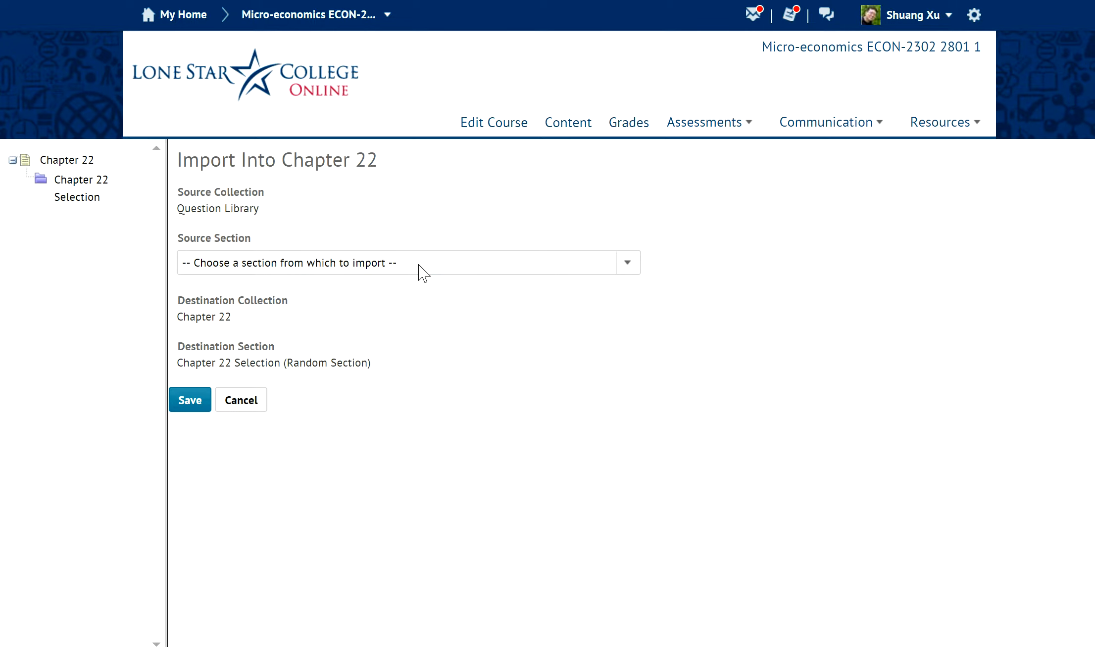
left_click(418, 267)
left_click_drag(629, 313, 616, 544)
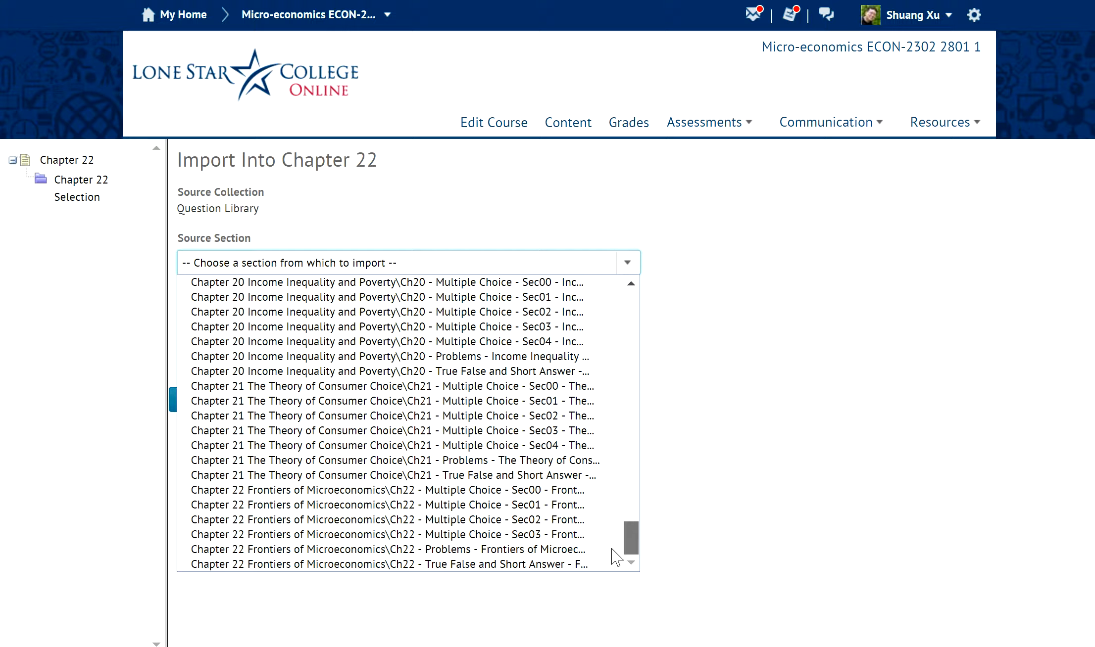
left_click(488, 505)
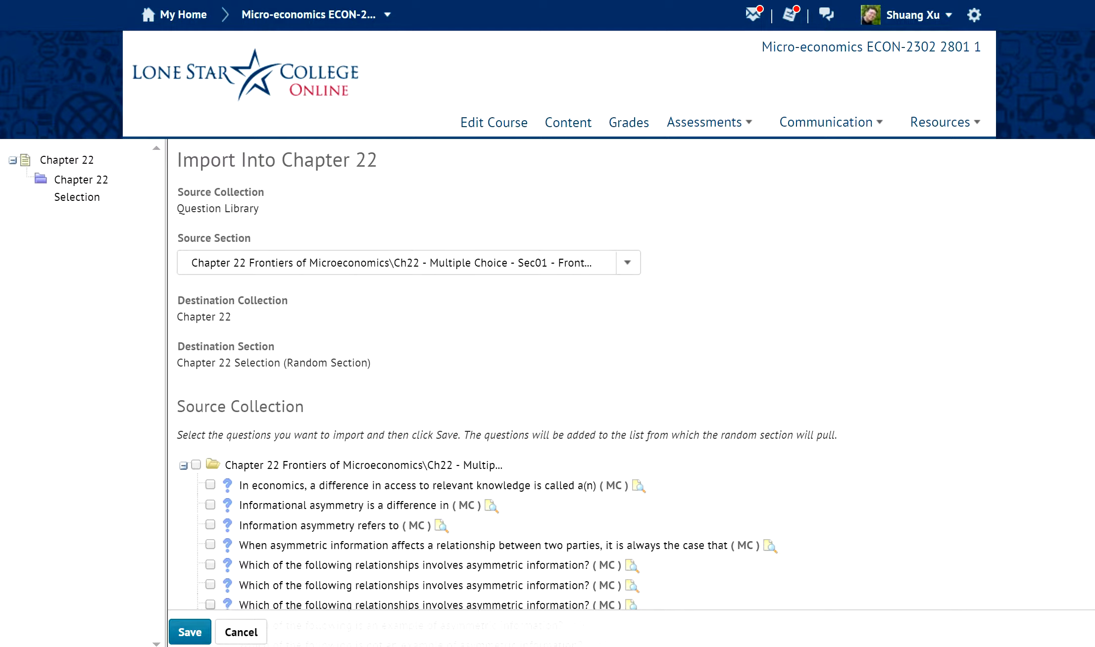
Look through the source section's questions, mark all of them, and import them into Chapter 22 Selection
scroll(594, 376, "down", 20)
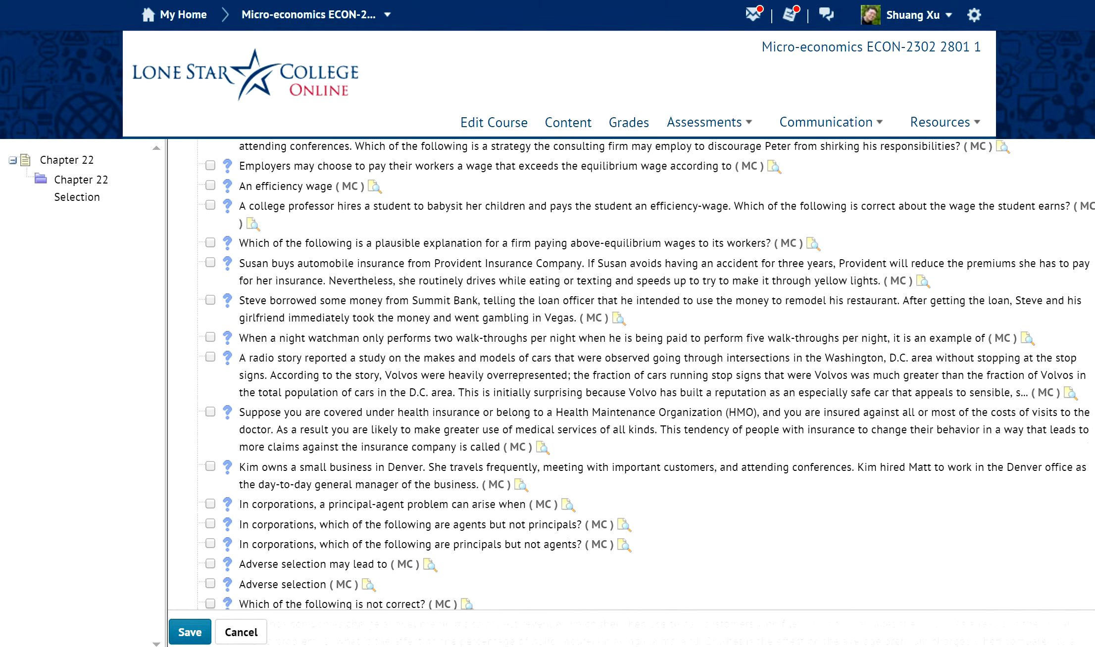
scroll(643, 371, "down", 20)
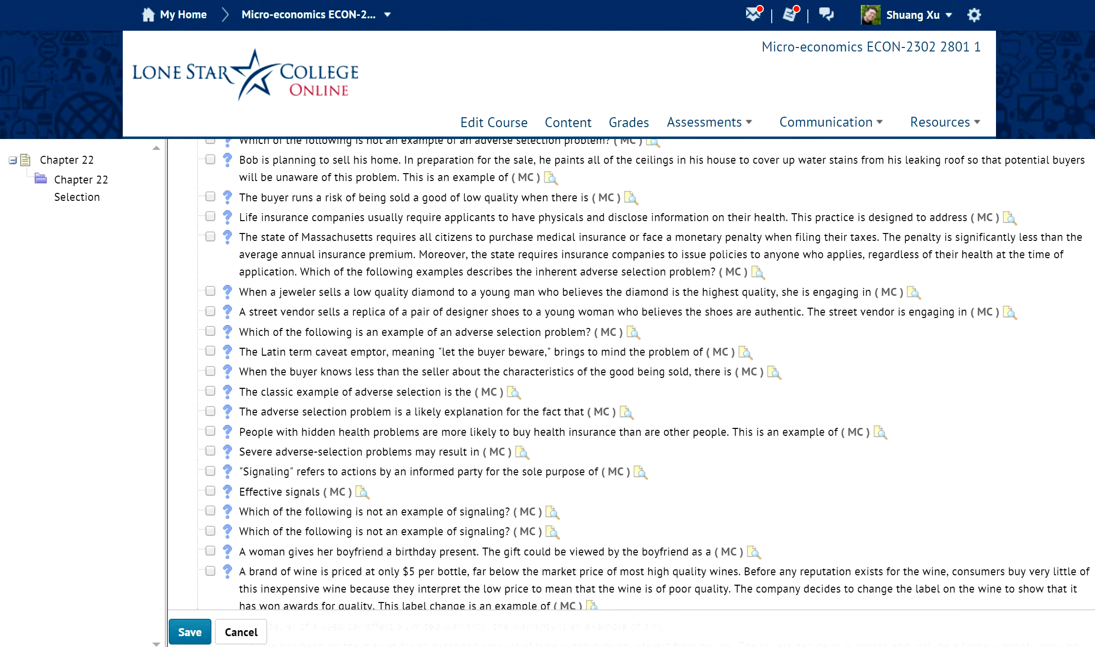
scroll(629, 376, "up", 20)
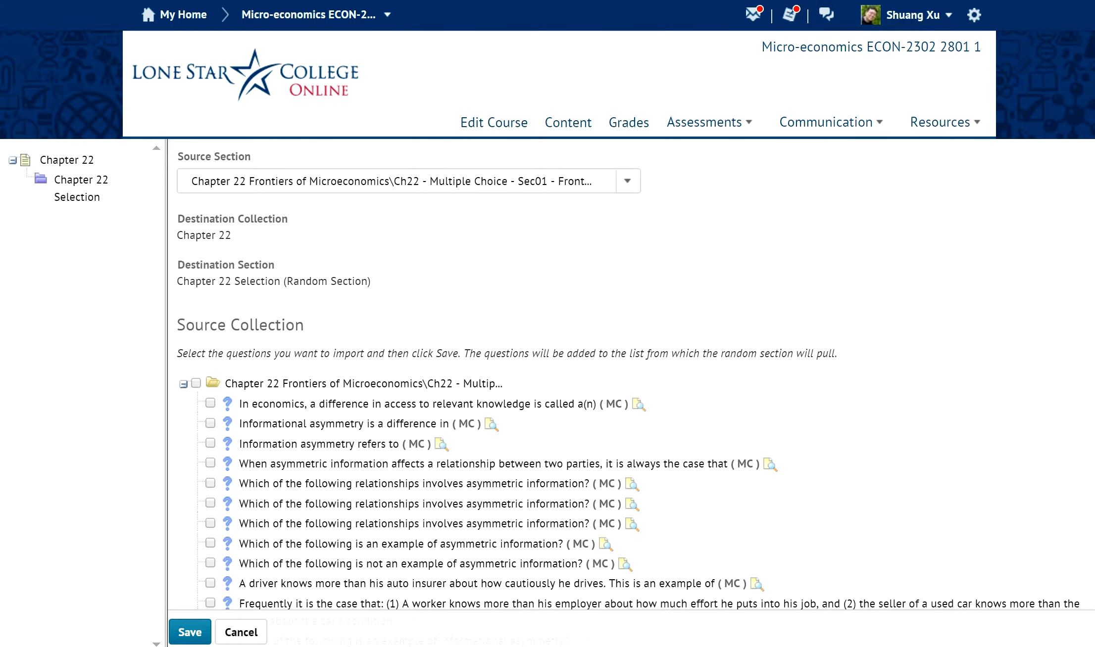
left_click(196, 383)
left_click(197, 637)
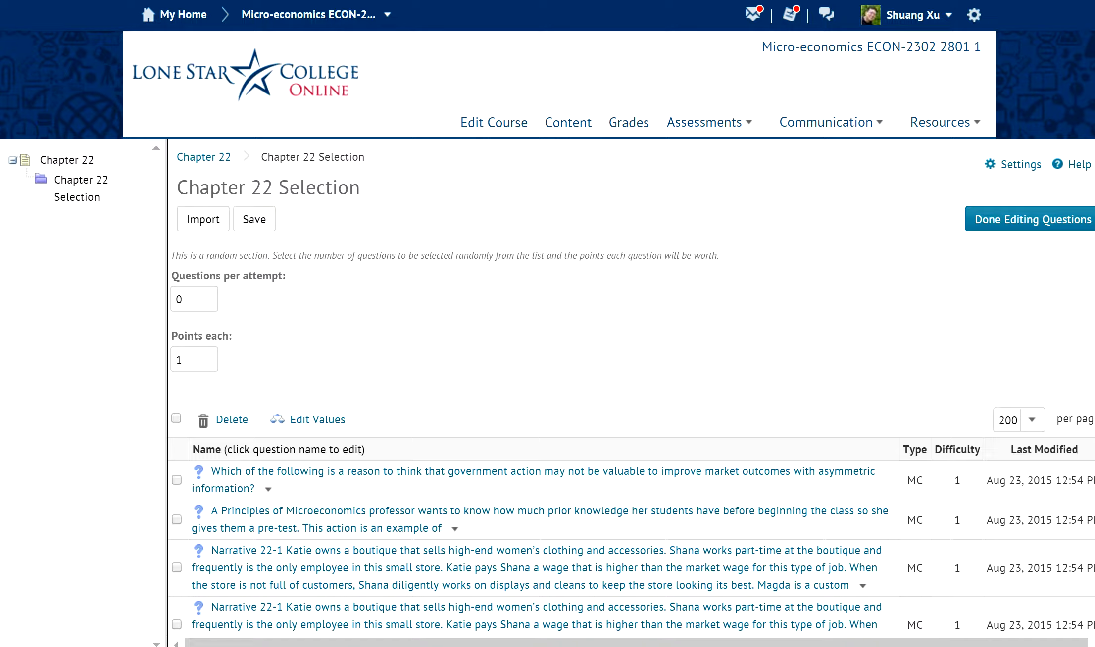
Review the full list of imported questions in Chapter 22 Selection
scroll(631, 391, "down", 20)
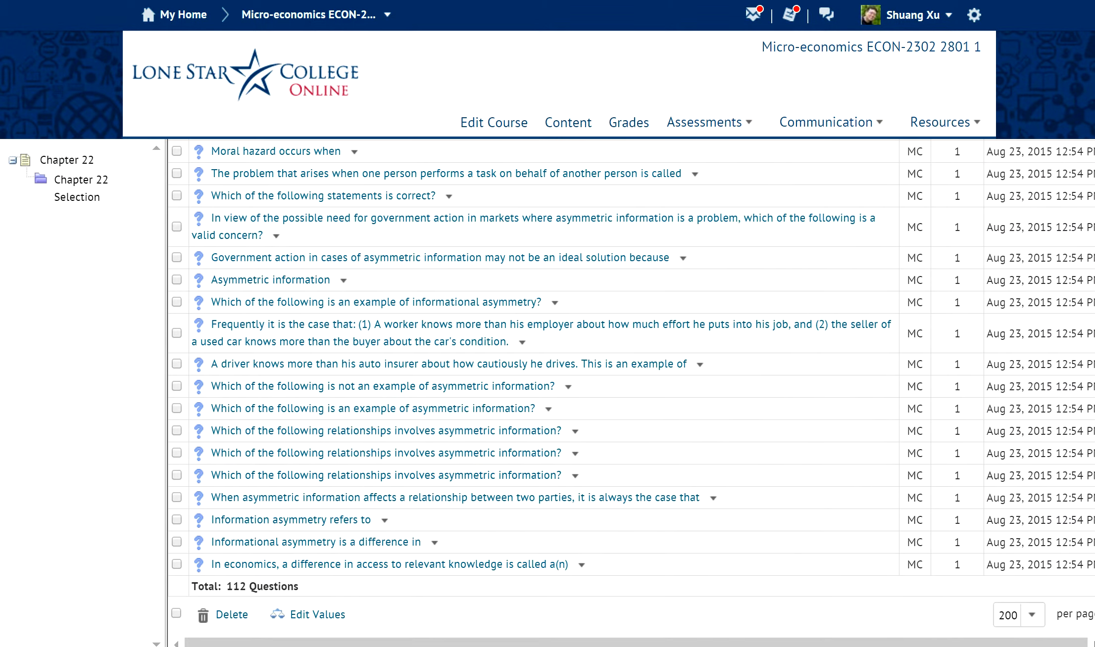
scroll(632, 391, "up", 20)
scroll(632, 391, "down", 10)
scroll(631, 391, "down", 10)
scroll(632, 392, "up", 20)
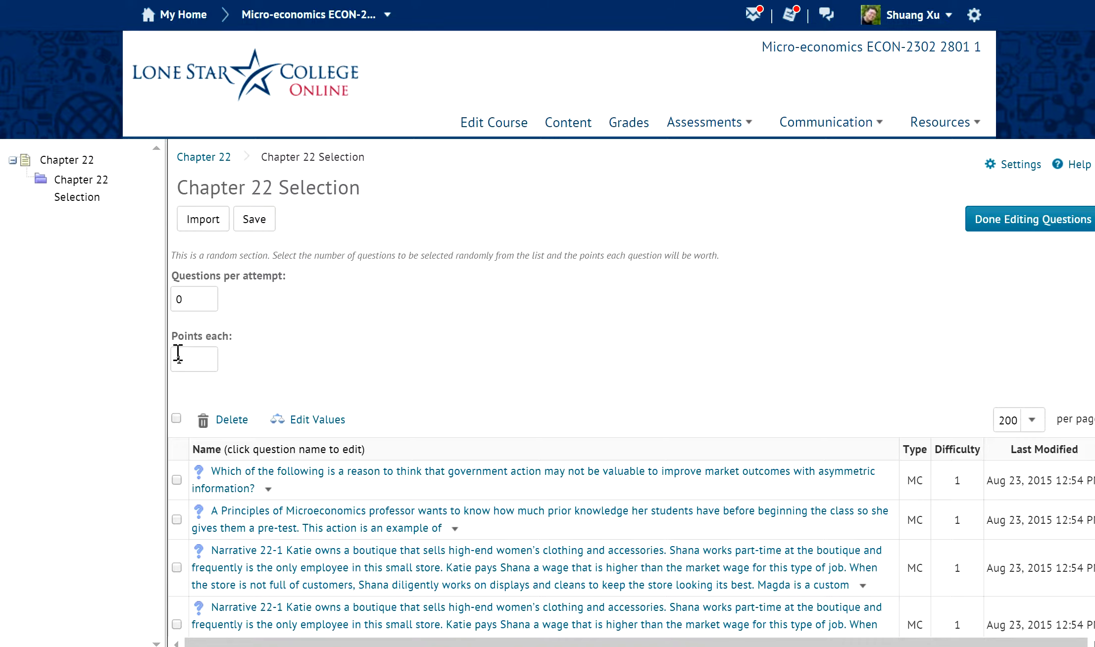
Try to set the section's questions per attempt and points each, check the quiz's question list, and reopen Chapter 22 Selection
left_click_drag(203, 299, 160, 307)
left_click_drag(197, 367, 118, 359)
left_click(979, 227)
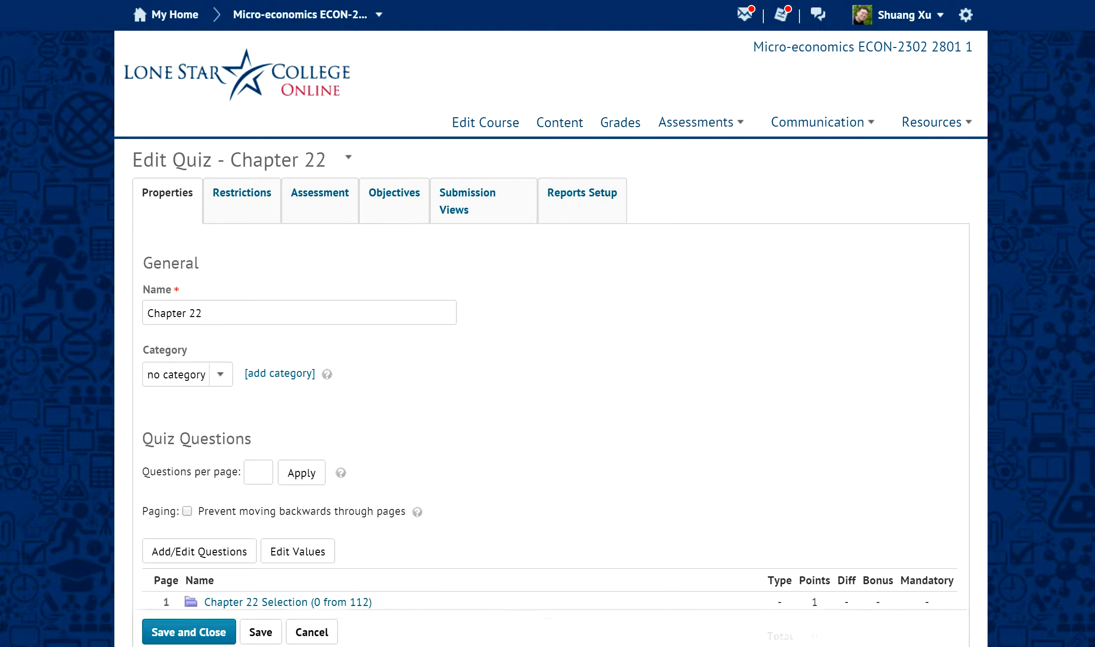
scroll(551, 320, "down", 6)
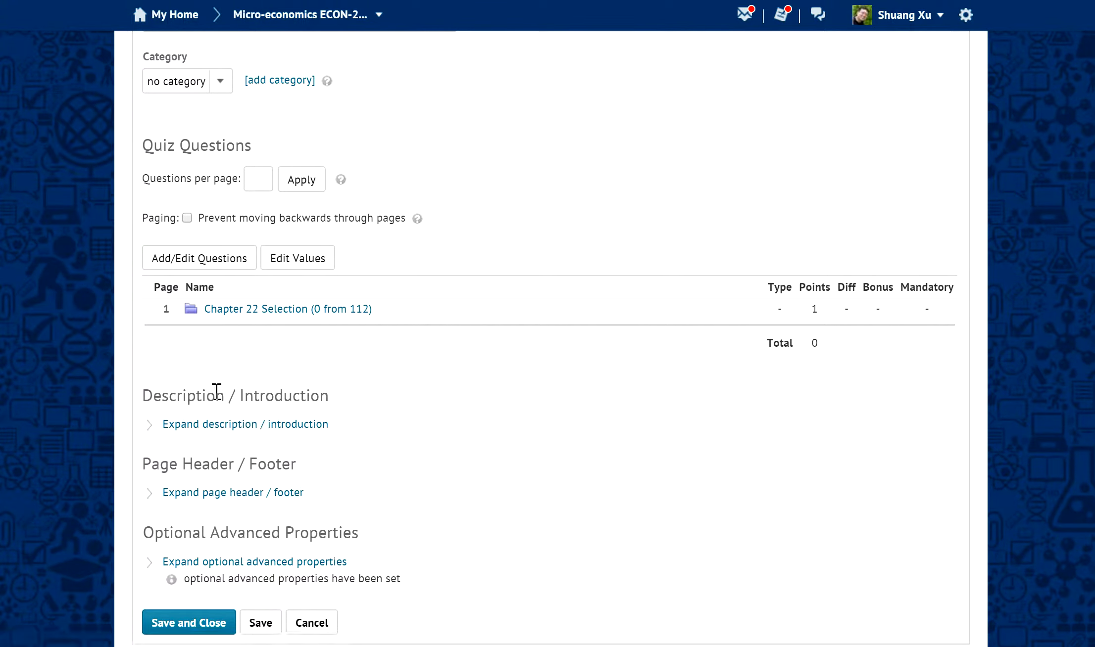
left_click(214, 267)
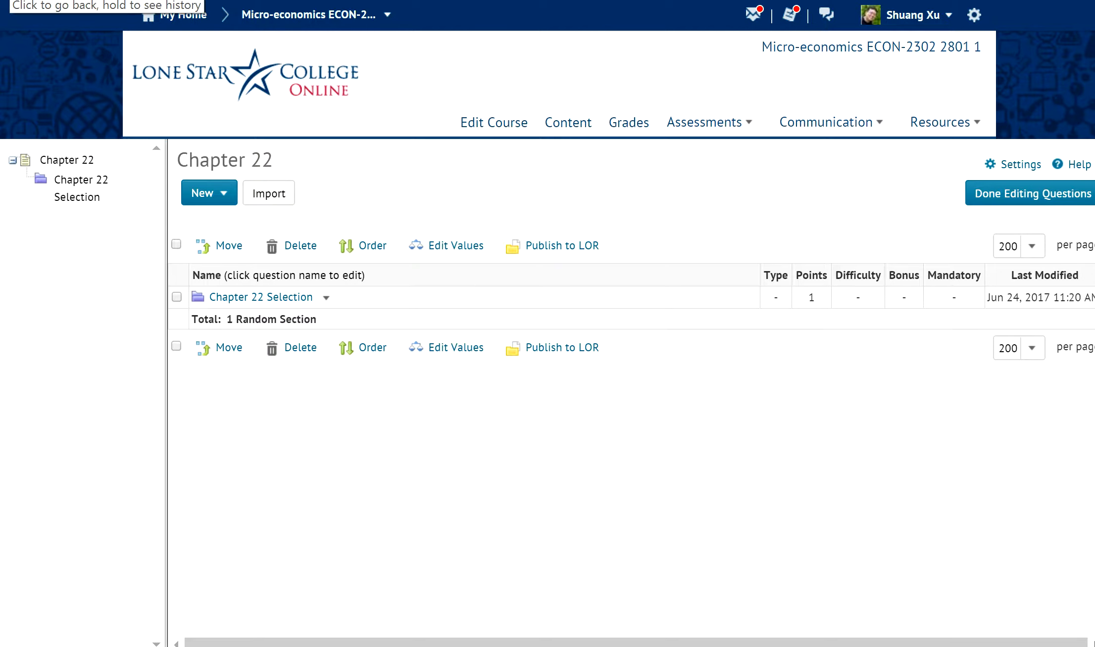
left_click(307, 301)
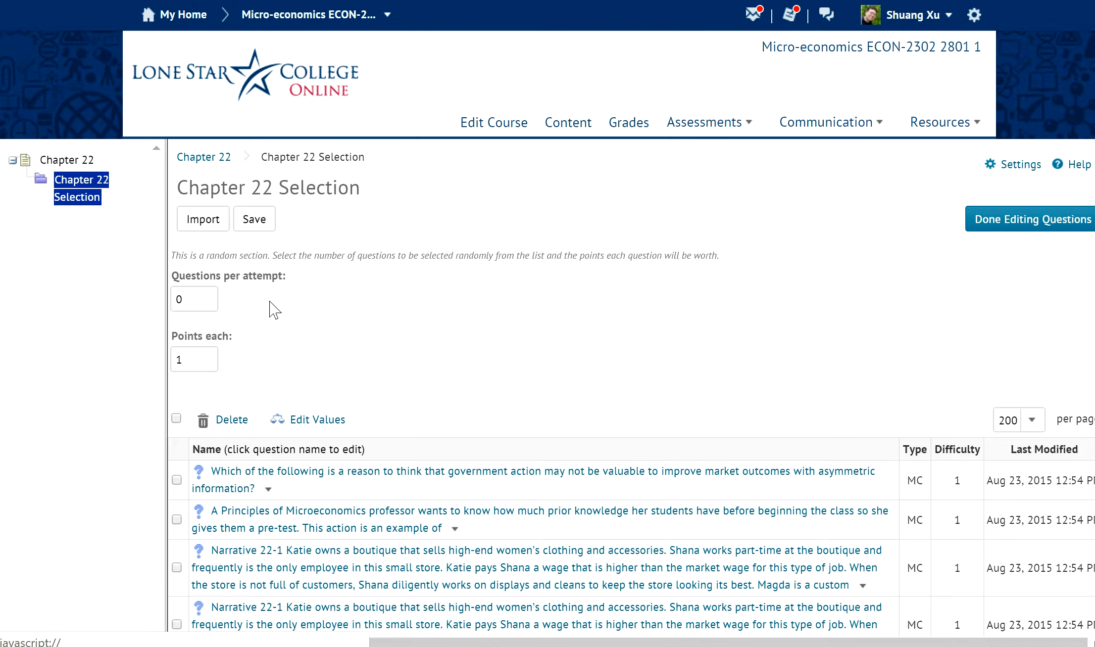
Set Chapter 22 Selection to 5 questions per attempt at 10 points each, save it, and check the quiz's question list
left_click(207, 298)
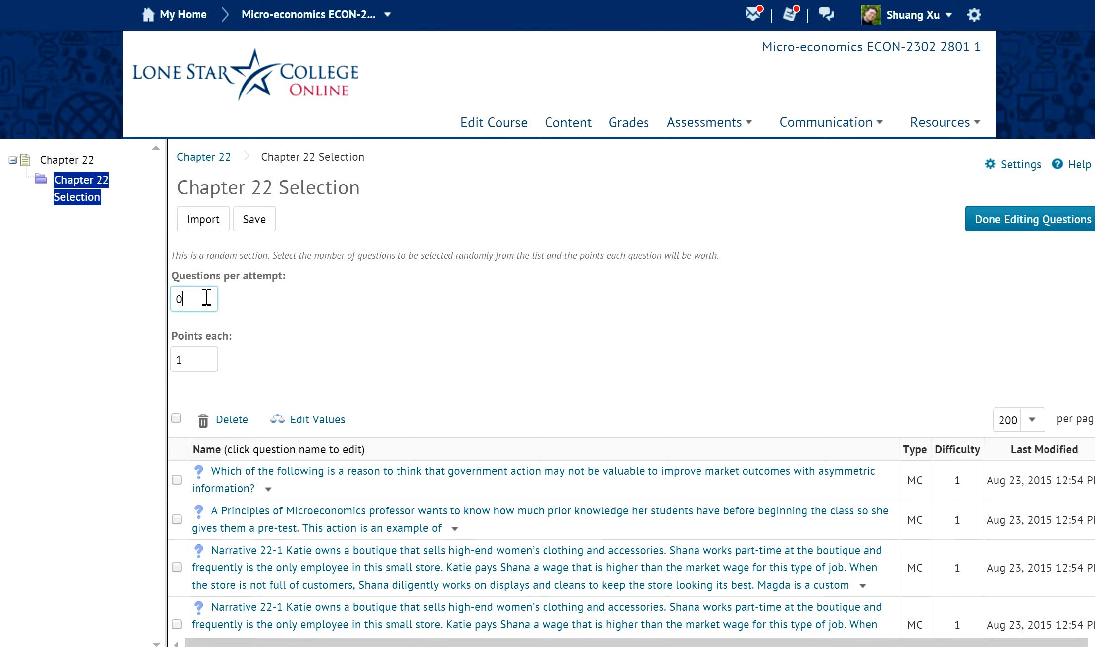
left_click_drag(207, 296, 162, 296)
type("5")
key("Tab")
type("10")
left_click(254, 219)
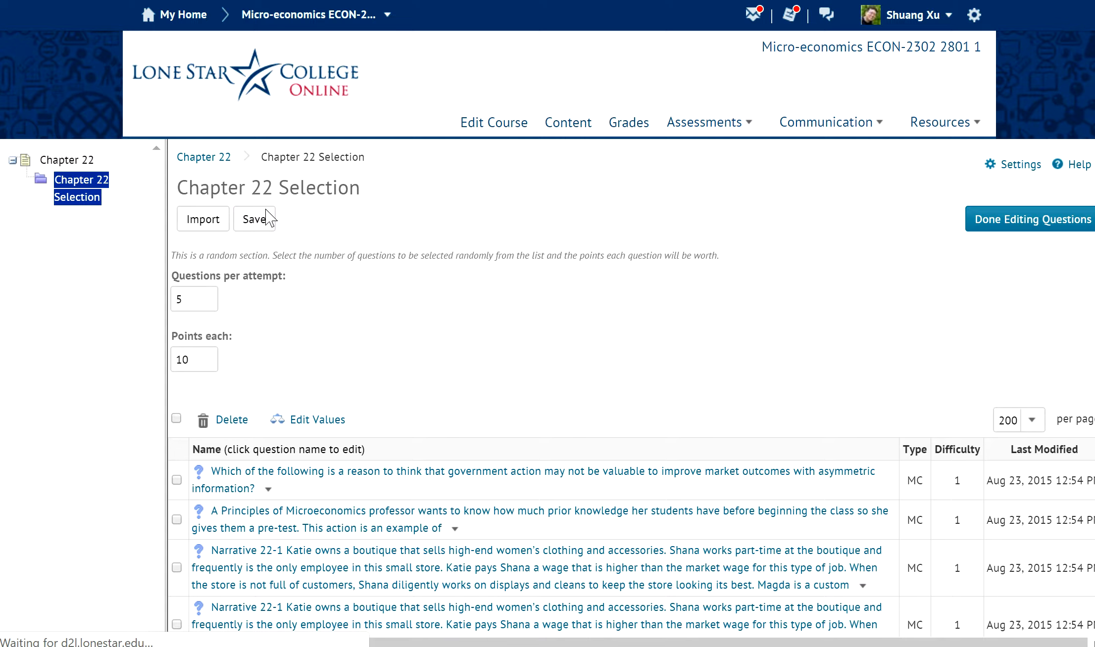
left_click(1001, 221)
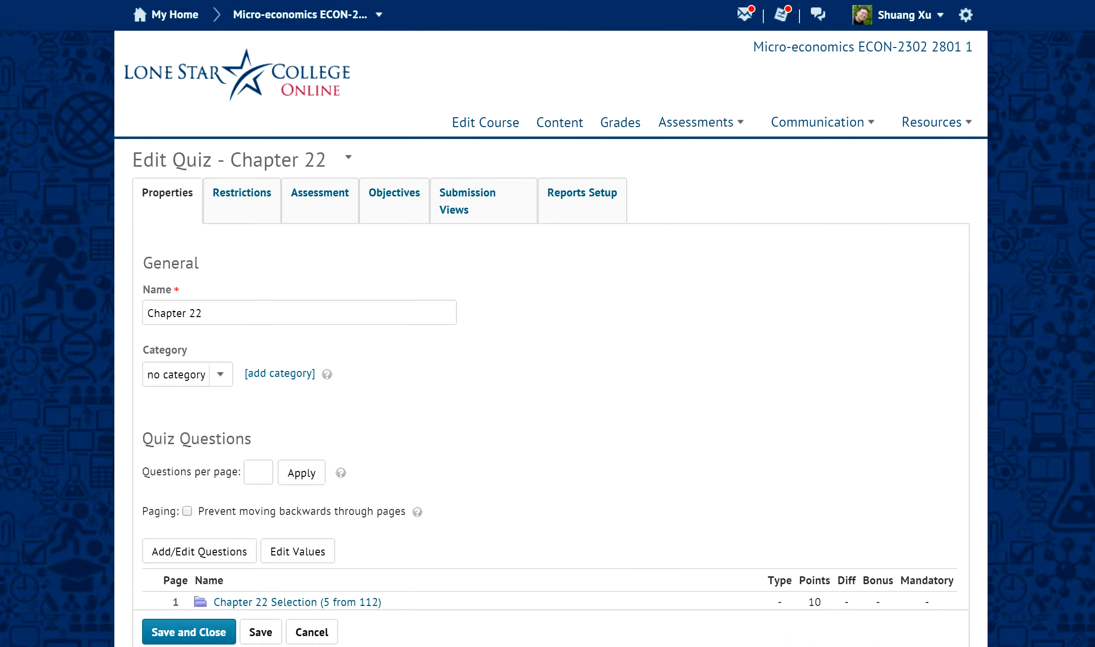
scroll(785, 301, "down", 5)
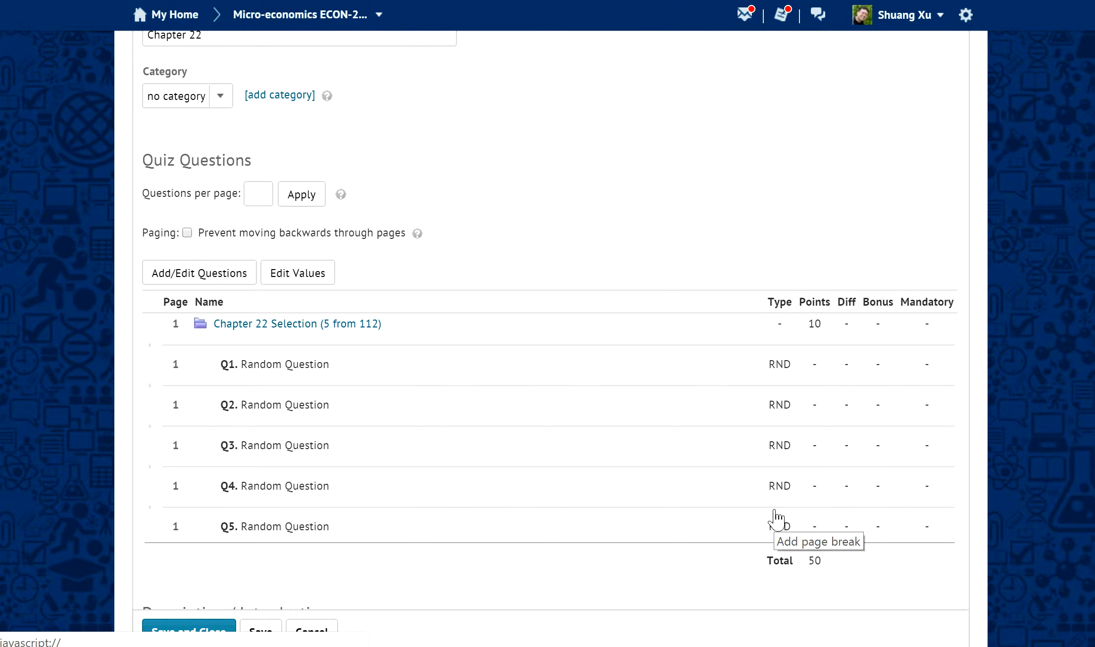
Create a second random section named "Chapter 22 Selection 2" in the Chapter 22 quiz
left_click(181, 279)
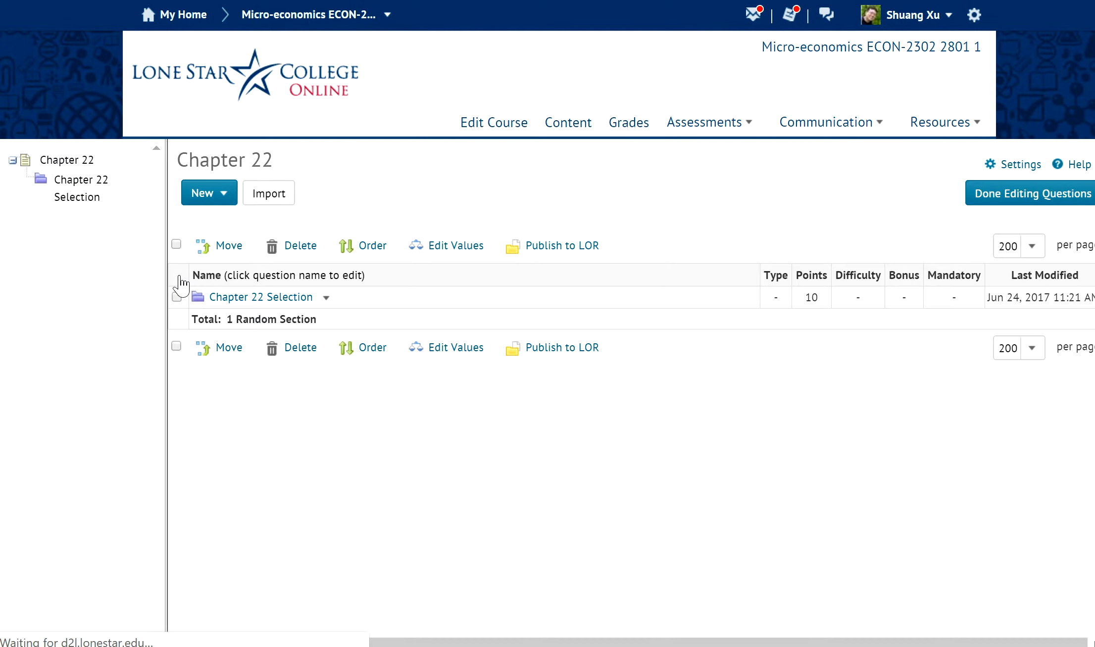
left_click(219, 198)
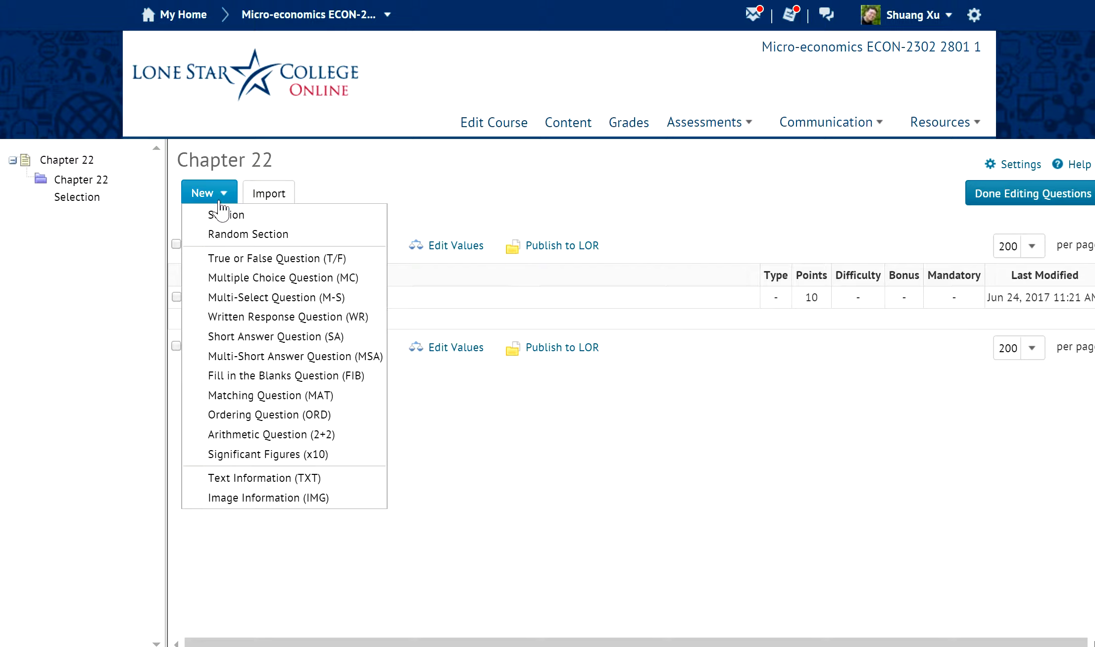
left_click(221, 236)
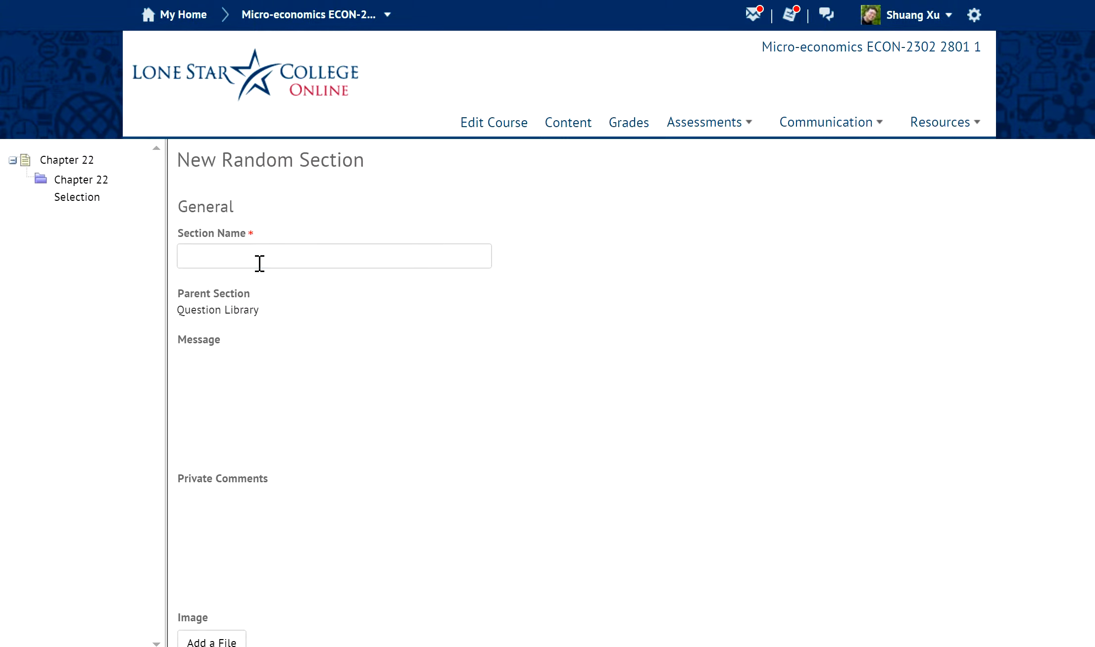
left_click(256, 258)
type("Chapter")
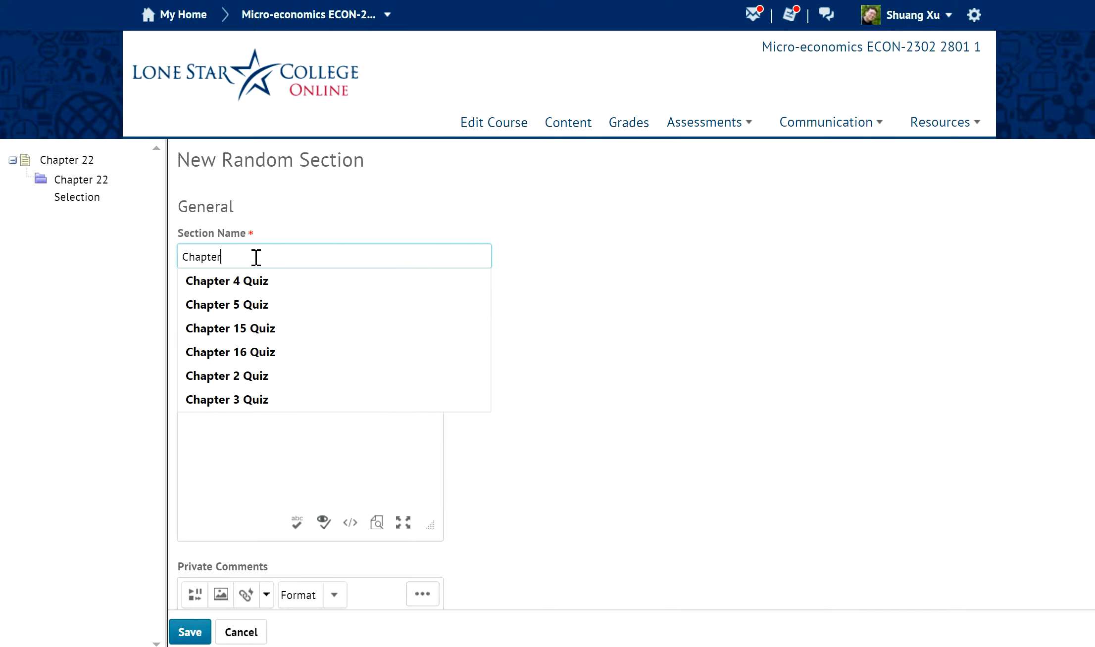
type(" 22 ")
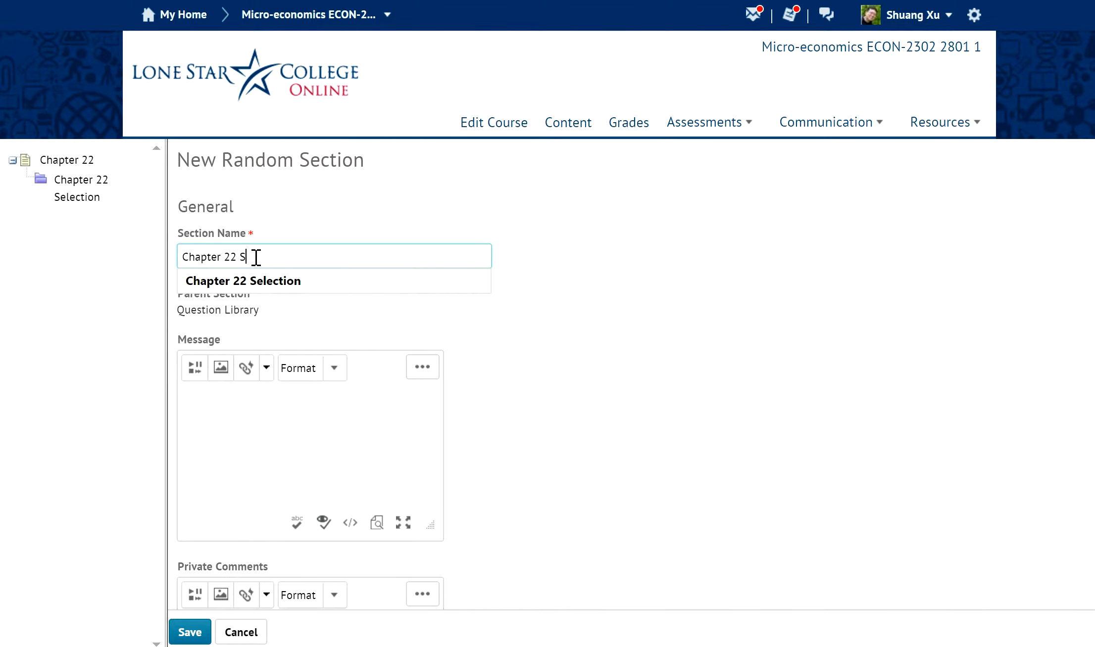
type("Selection 2")
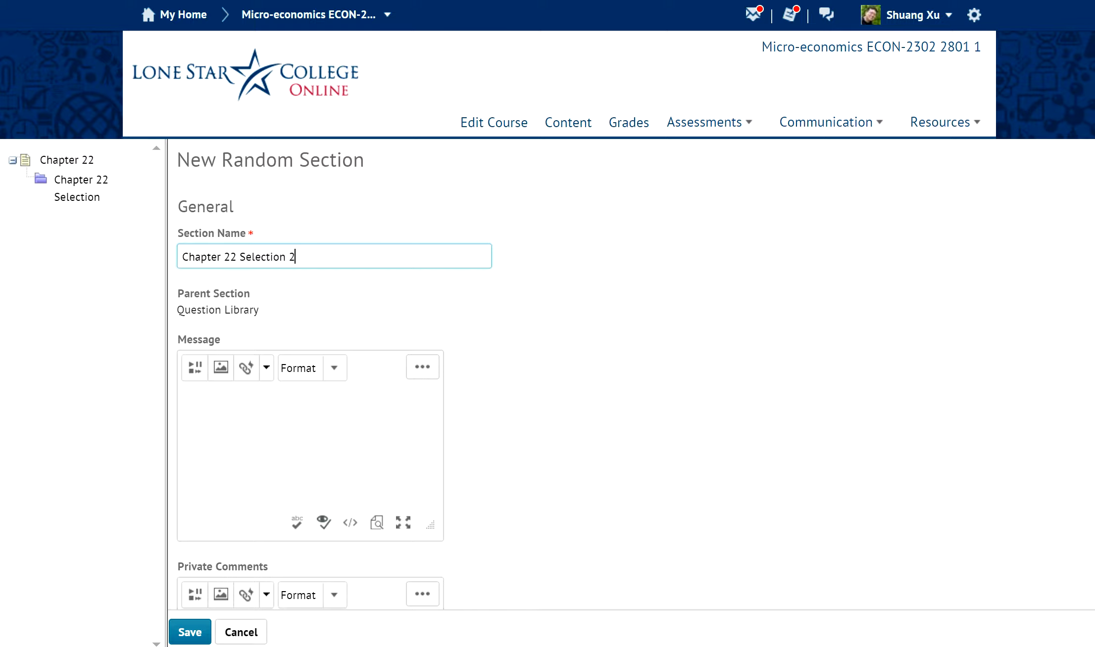
scroll(335, 373, "down", 10)
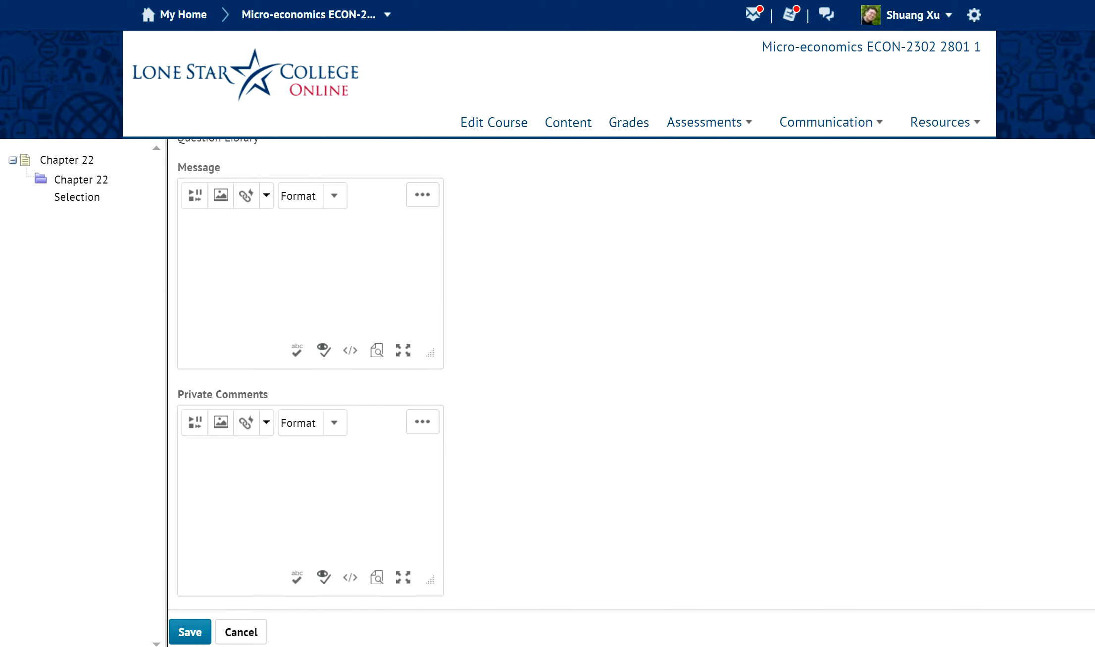
left_click(190, 634)
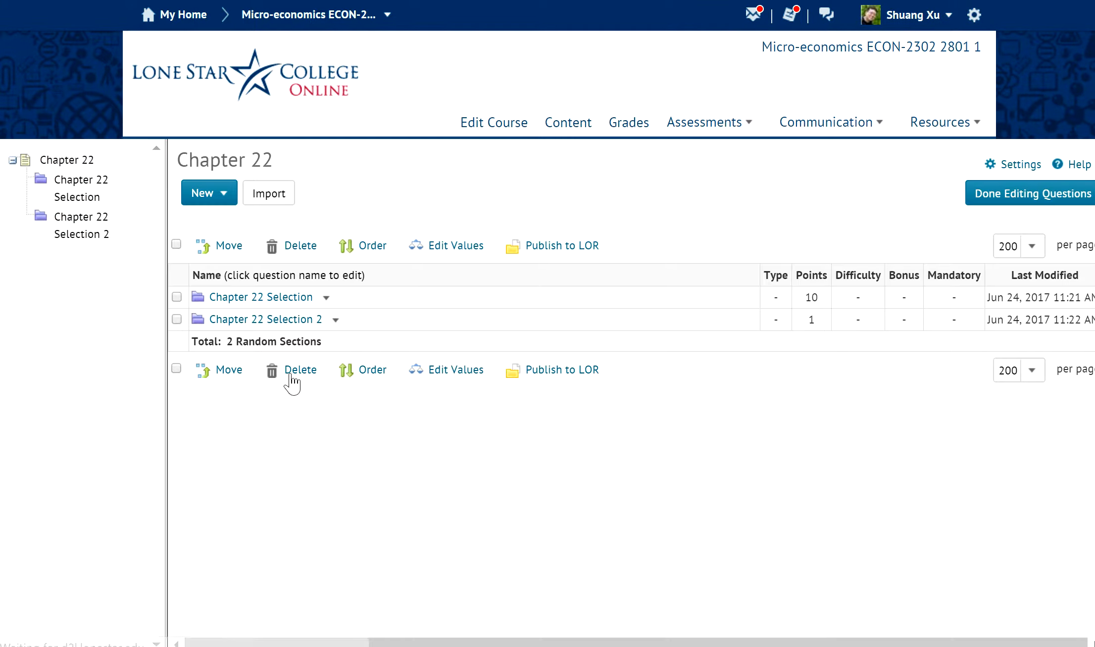
Import all questions from "Chapter 22 Frontiers of Microeconomics\Ch22 - Multiple Choice - Sec02" into Chapter 22 Selection 2
left_click(283, 321)
left_click(198, 222)
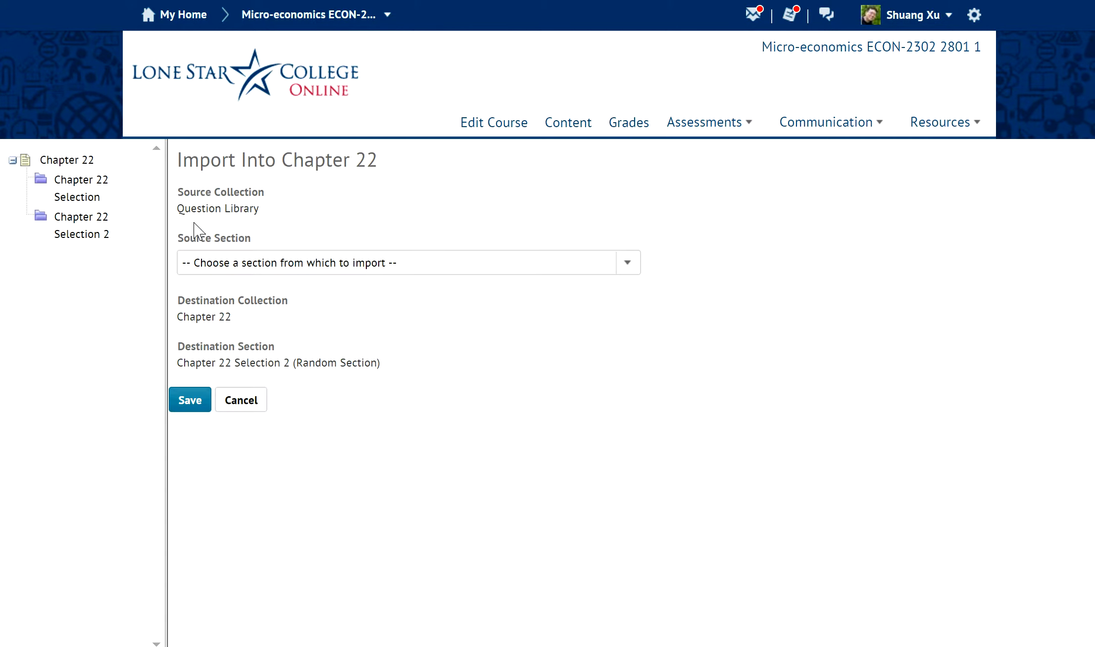
left_click(324, 267)
left_click_drag(631, 312, 614, 575)
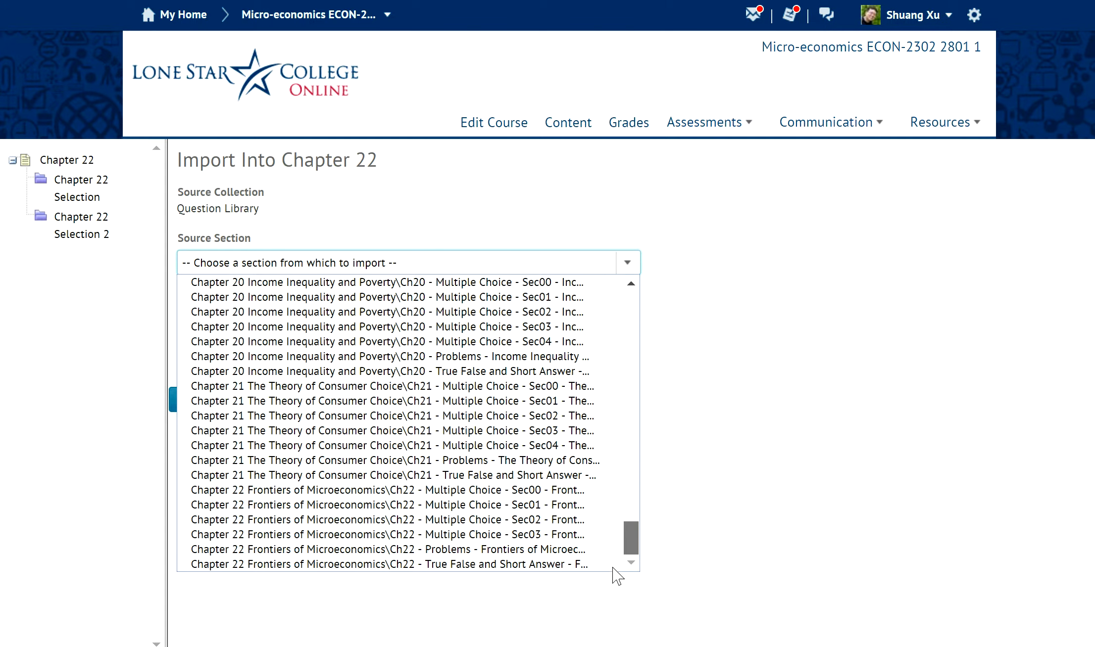
left_click(531, 519)
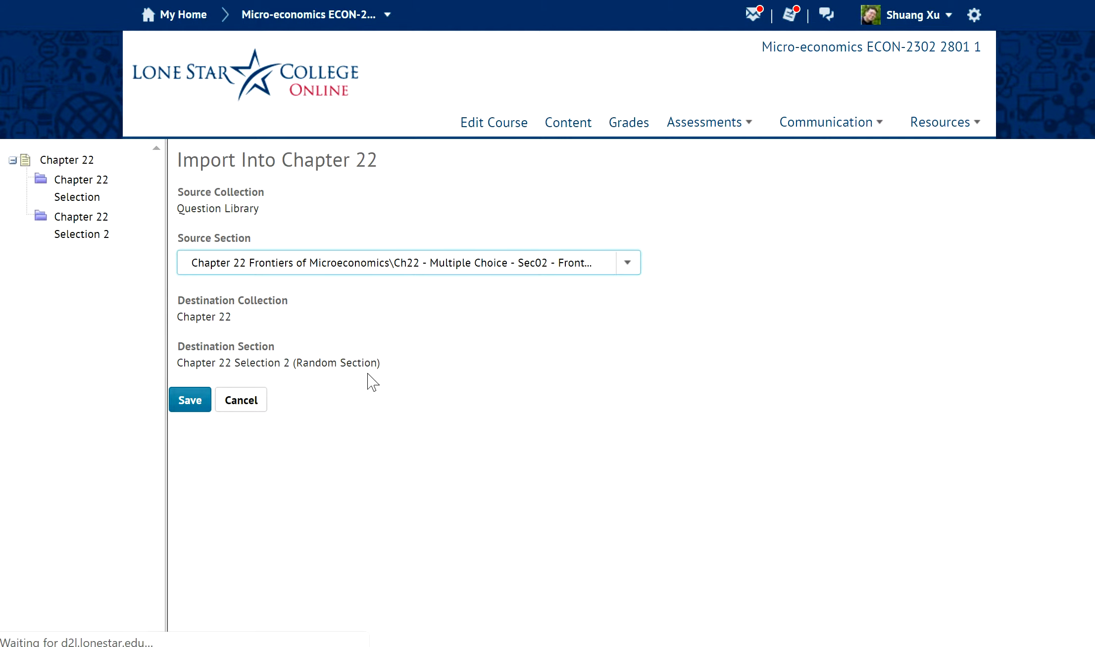
left_click(196, 466)
left_click(205, 641)
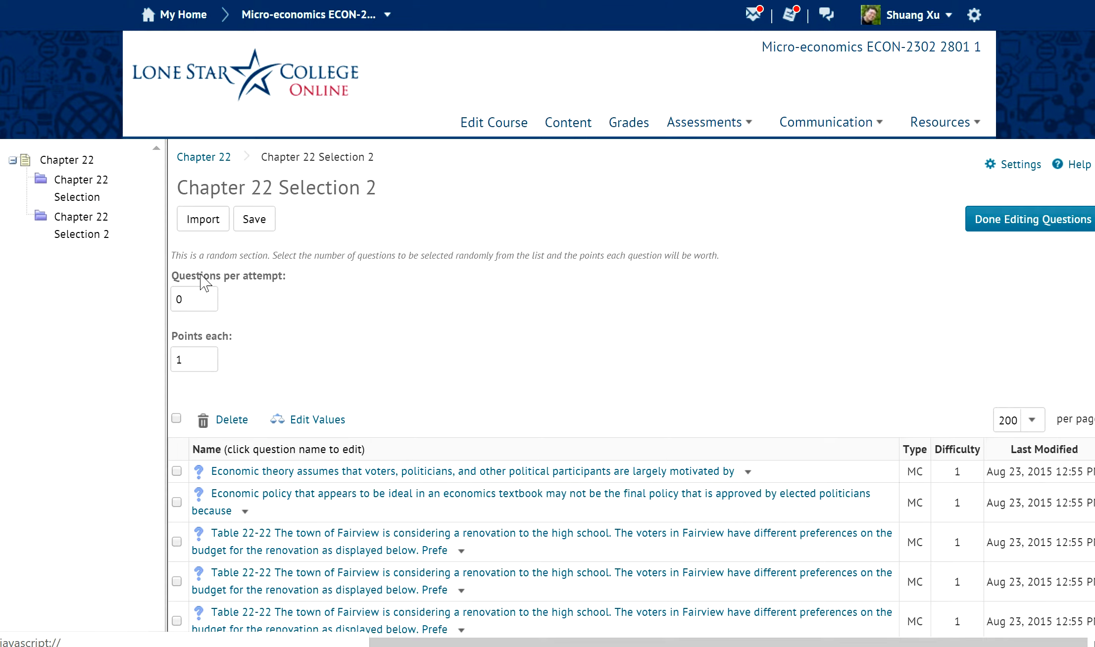
Import all questions from "Chapter 22 Frontiers of Microeconomics\Ch22 - Multiple Choice - Sec03" into Chapter 22 Selection 2
left_click(207, 219)
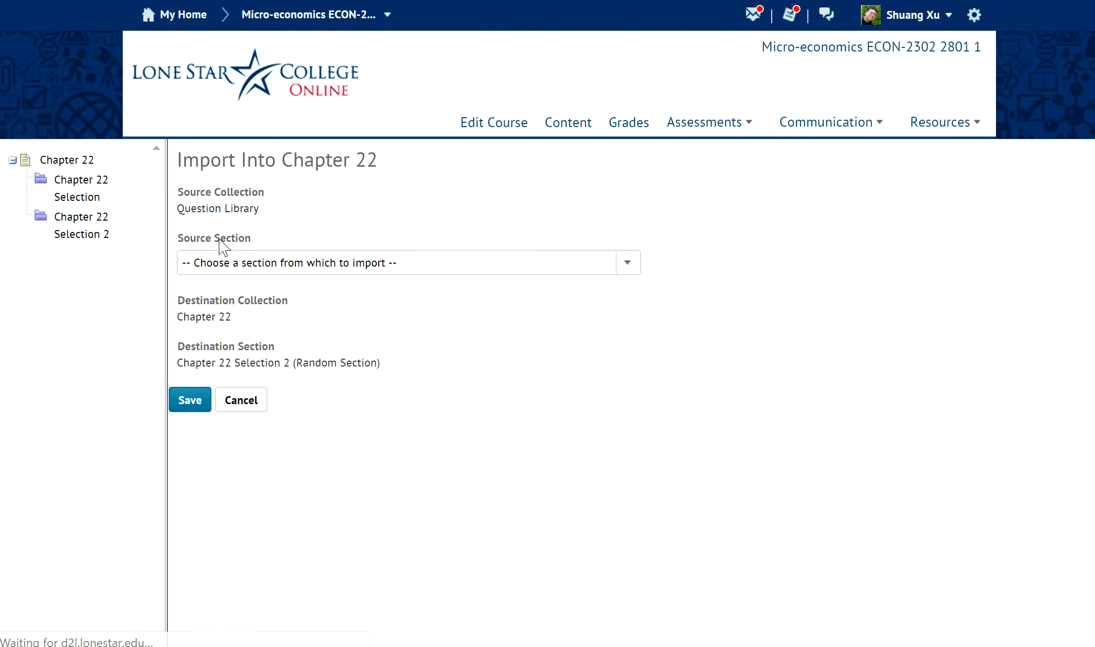
left_click(488, 267)
left_click_drag(631, 308, 631, 543)
left_click(535, 534)
left_click(197, 465)
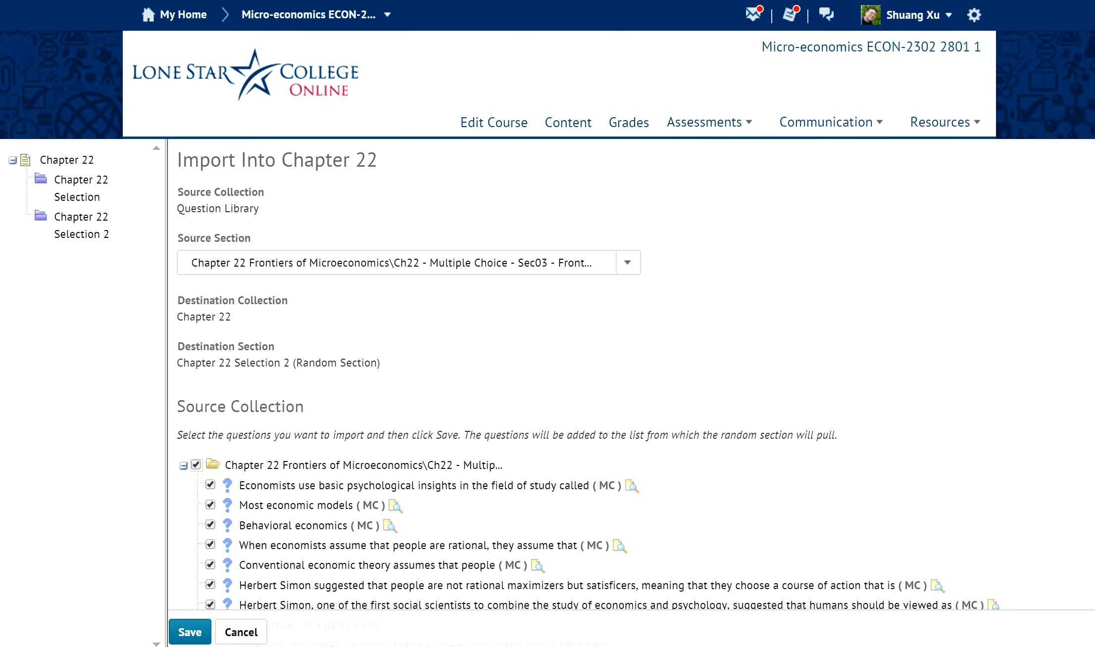
left_click(192, 633)
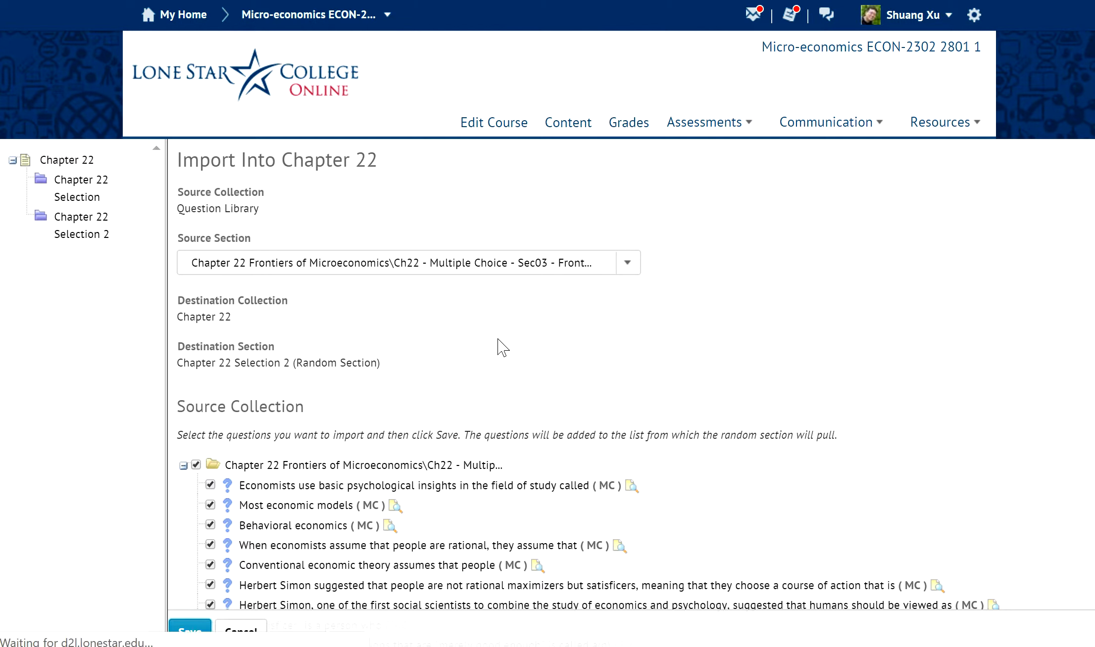
Set Chapter 22 Selection 2 to 5 questions per attempt at 10 points each, save it, and review the quiz's question list
left_click(188, 300)
double_click(189, 300)
type("5")
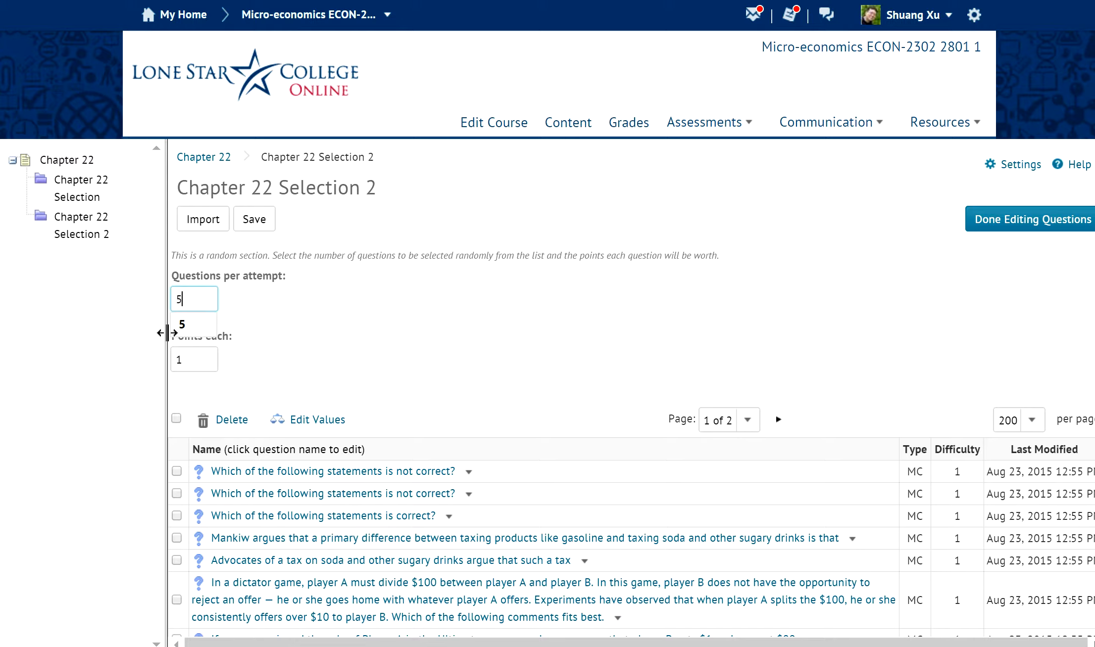
left_click(199, 354)
type("0")
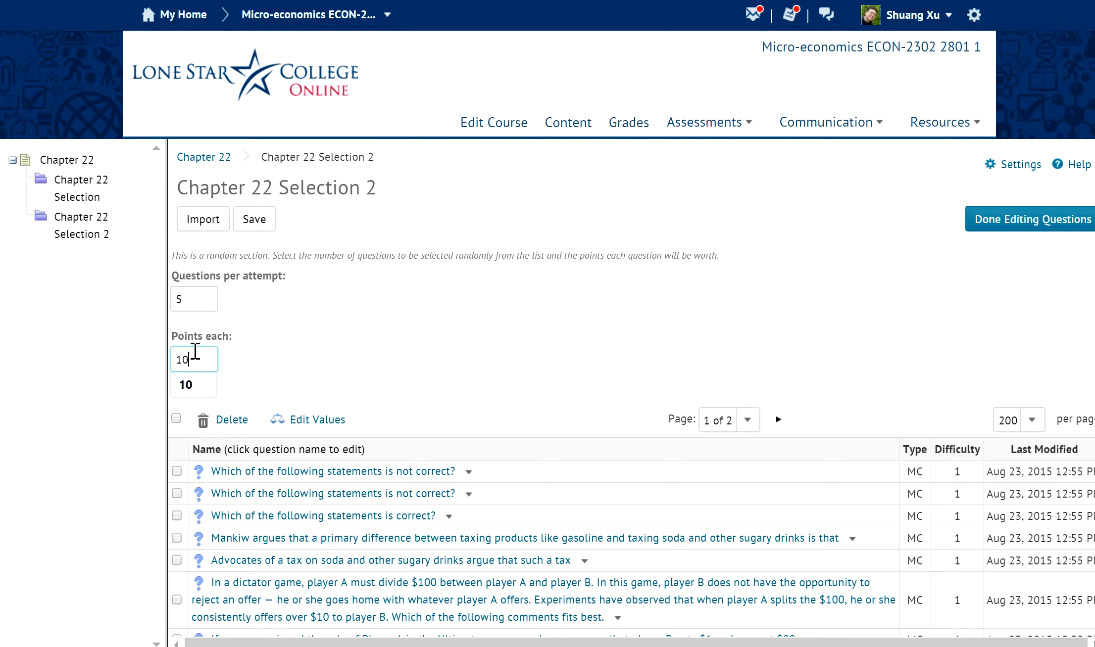
left_click(257, 221)
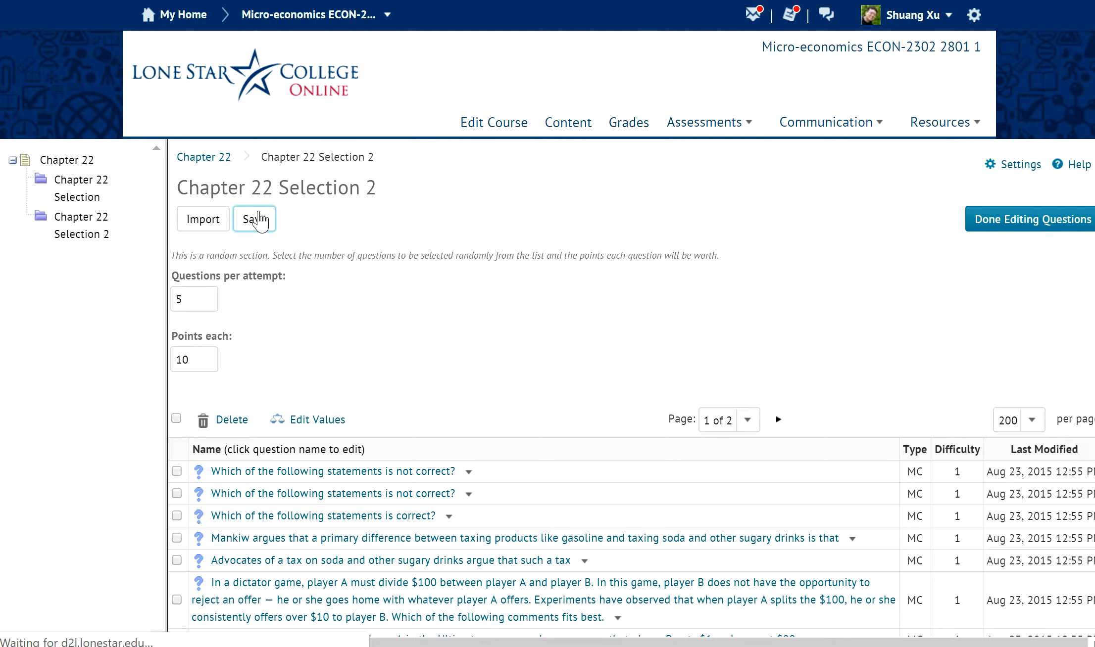
left_click(1010, 222)
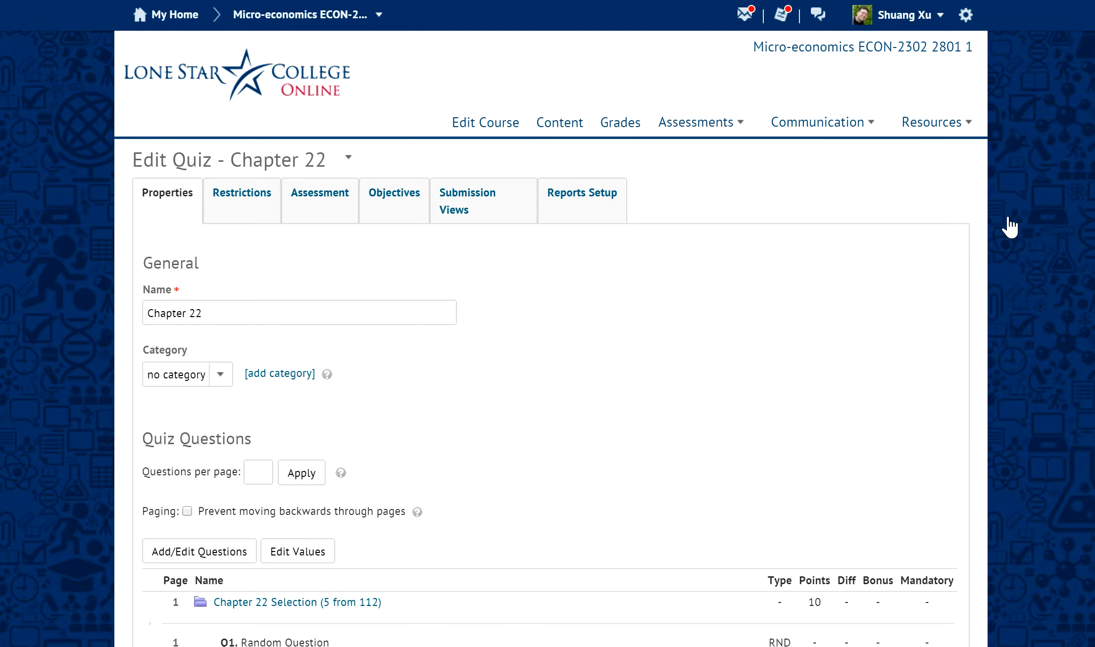
scroll(549, 322, "down", 9)
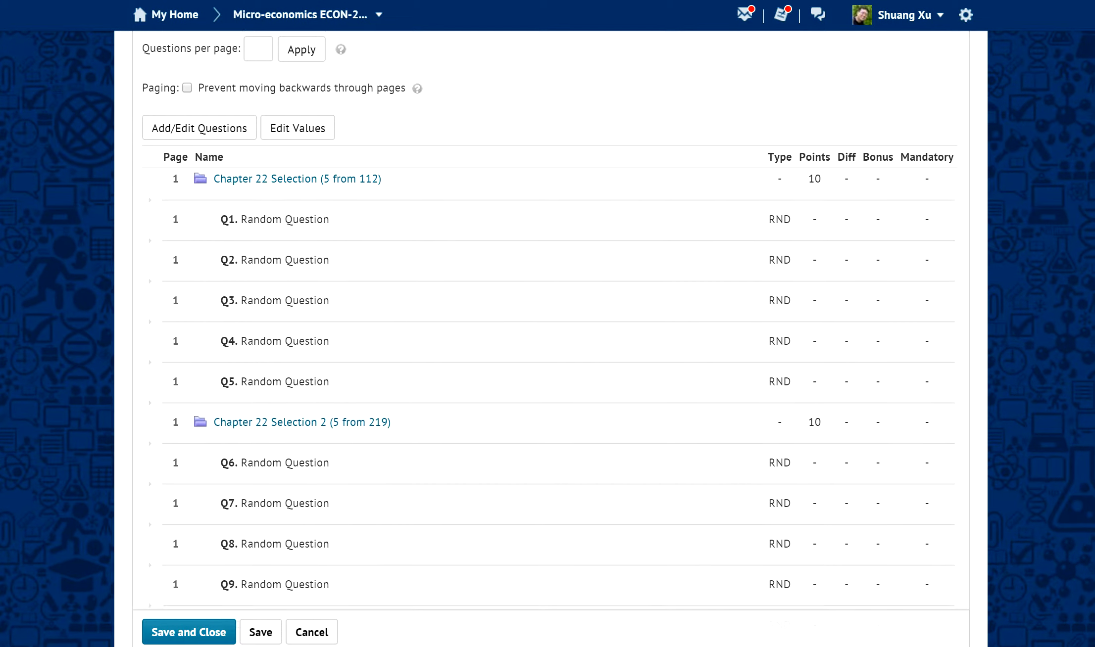
scroll(761, 228, "up", 1)
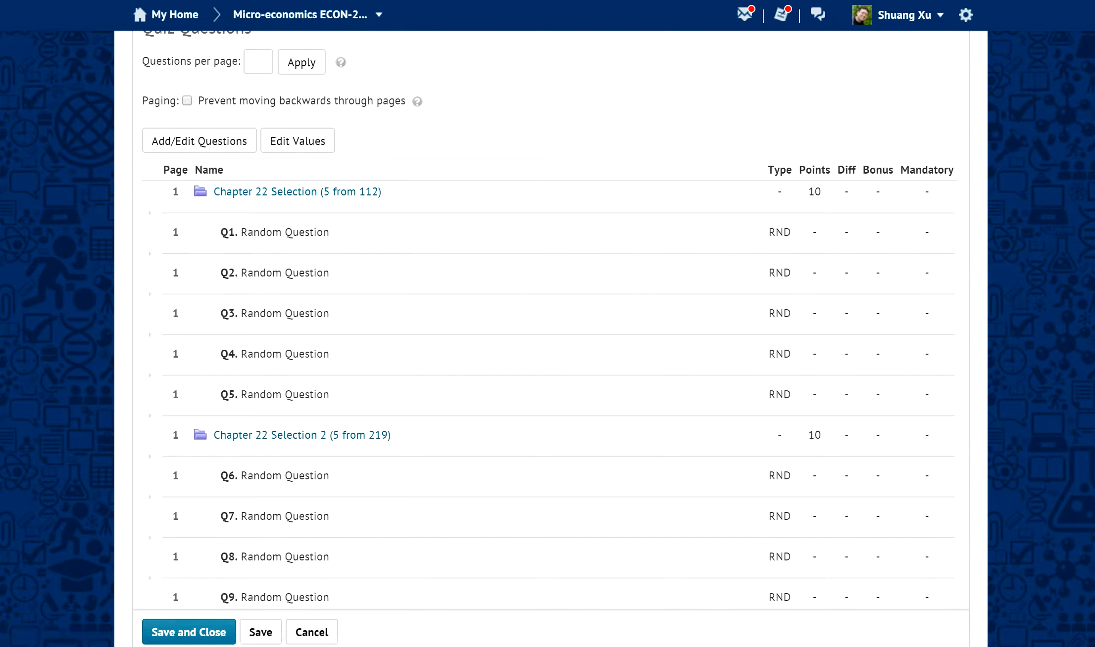
scroll(949, 357, "down", 5)
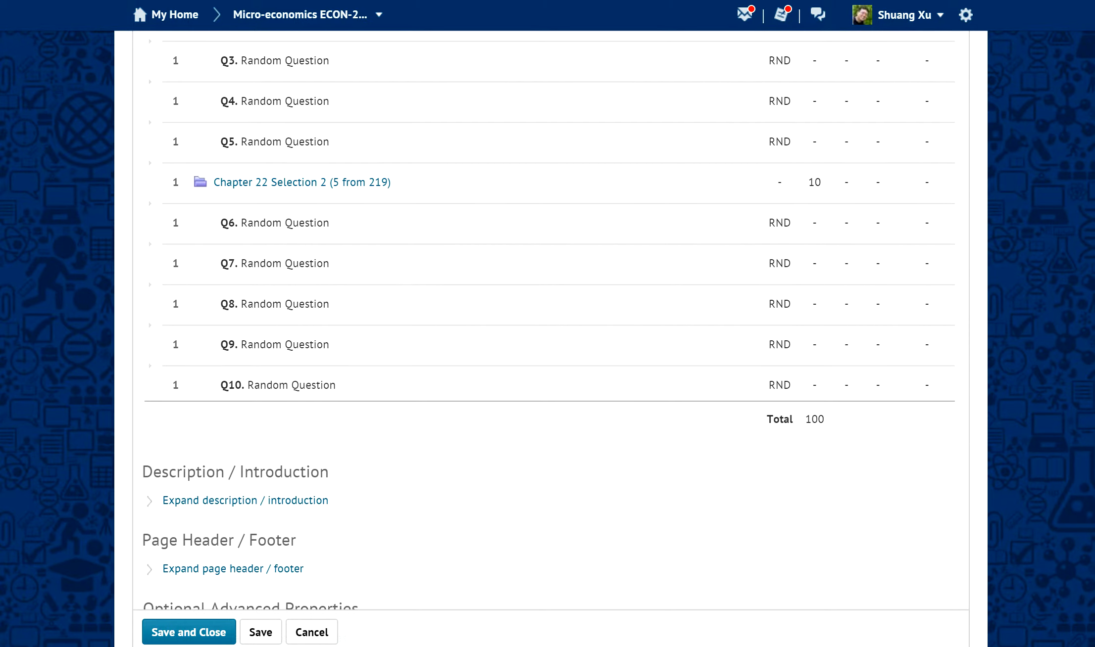
Give the quiz a start date of 6/24/2017 11:23 AM and an end date of 7/1/2017 12:23 PM, displayed in the calendar
scroll(544, 322, "up", 13)
left_click(227, 196)
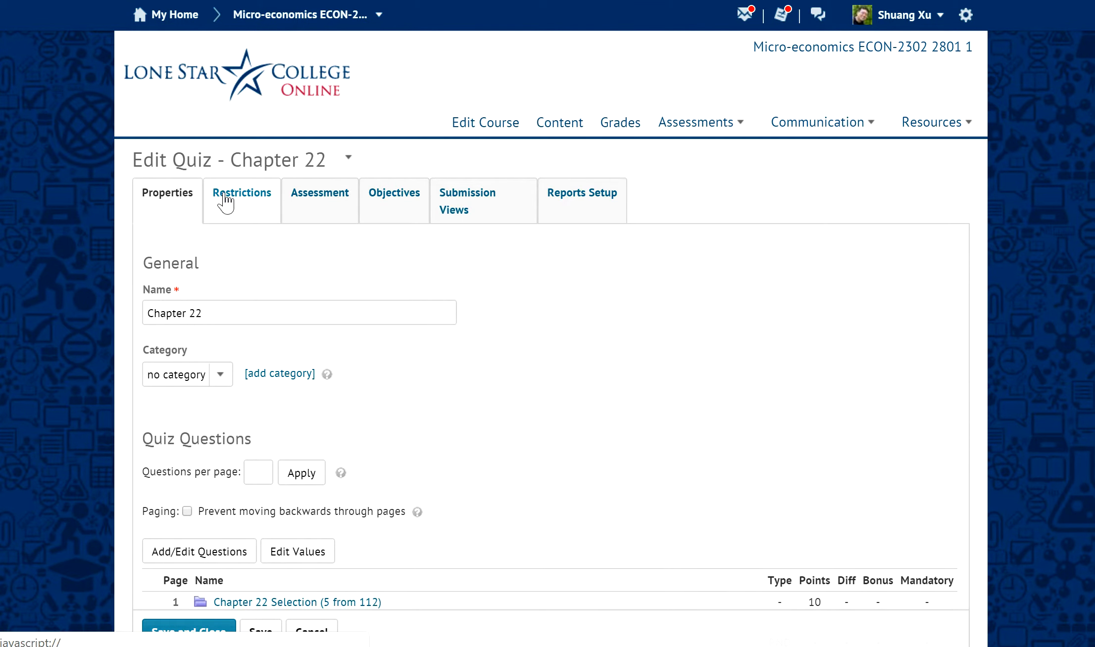
left_click(150, 387)
left_click(239, 406)
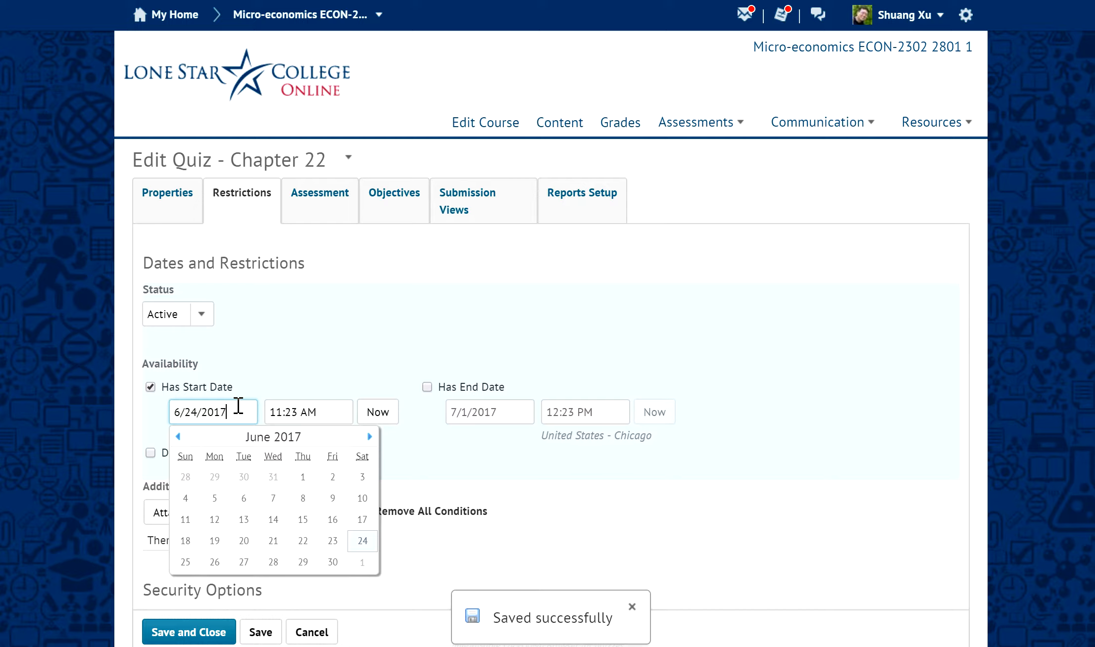
left_click(396, 357)
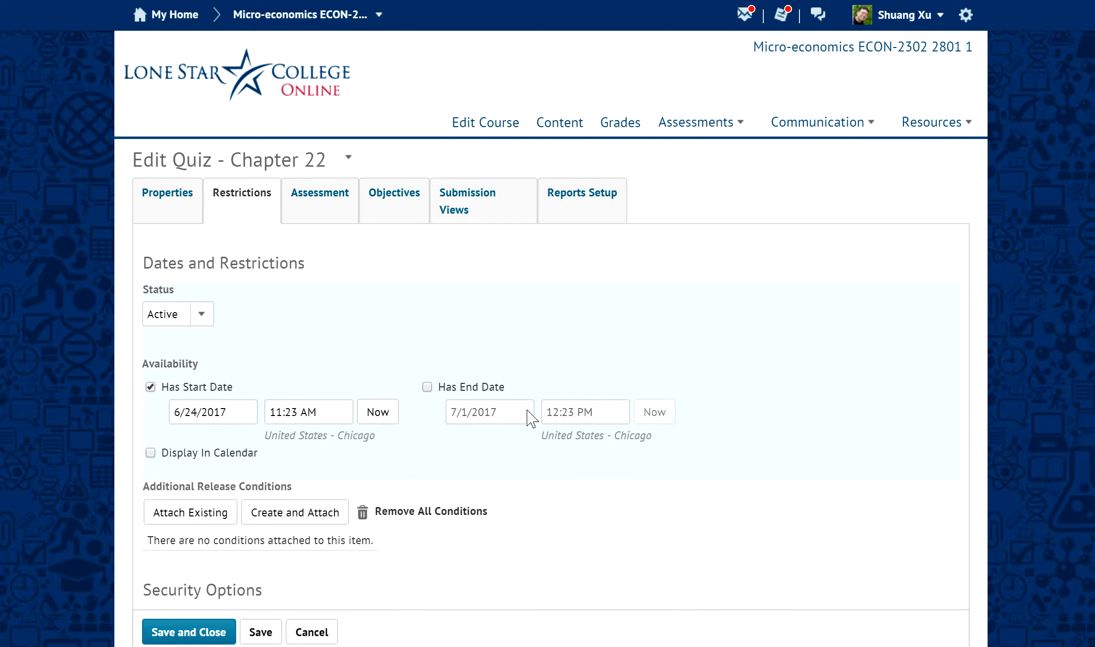
left_click(427, 388)
left_click(150, 453)
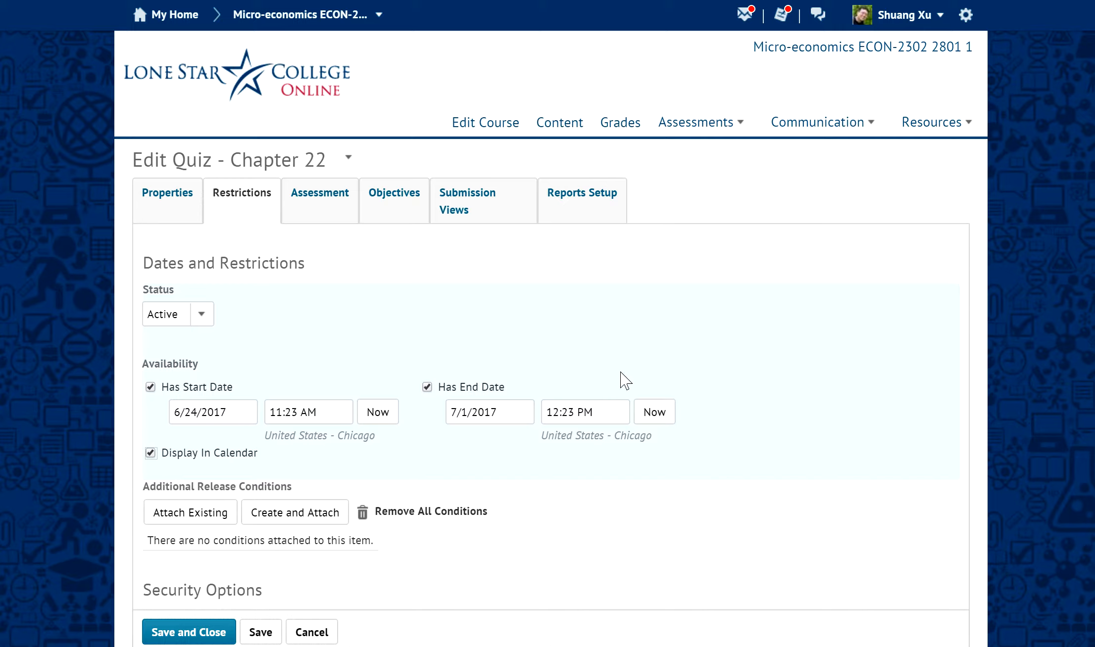
Enforce a 30-minute time limit in the quiz's timing restrictions
scroll(551, 322, "down", 2)
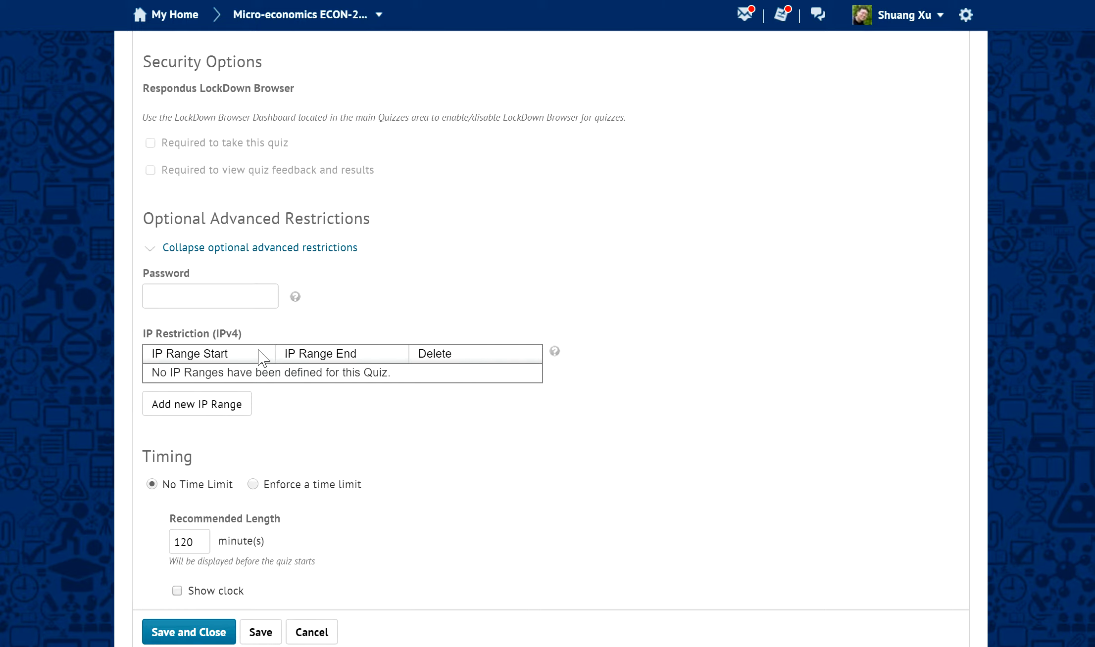
left_click(253, 485)
scroll(544, 322, "down", 5)
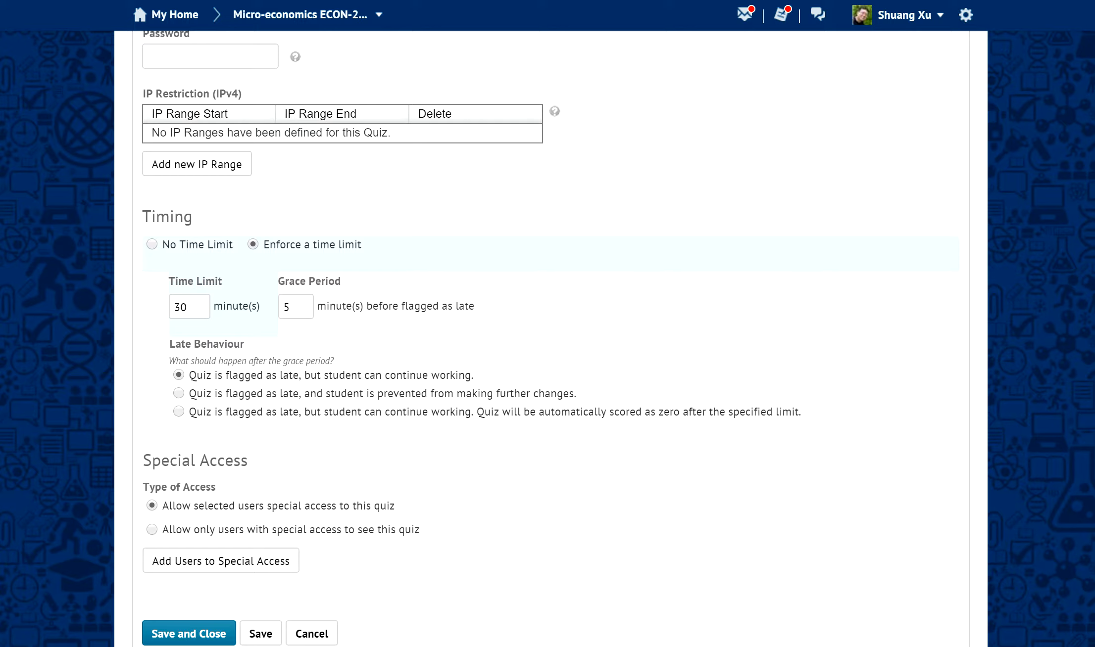
scroll(544, 336, "up", 15)
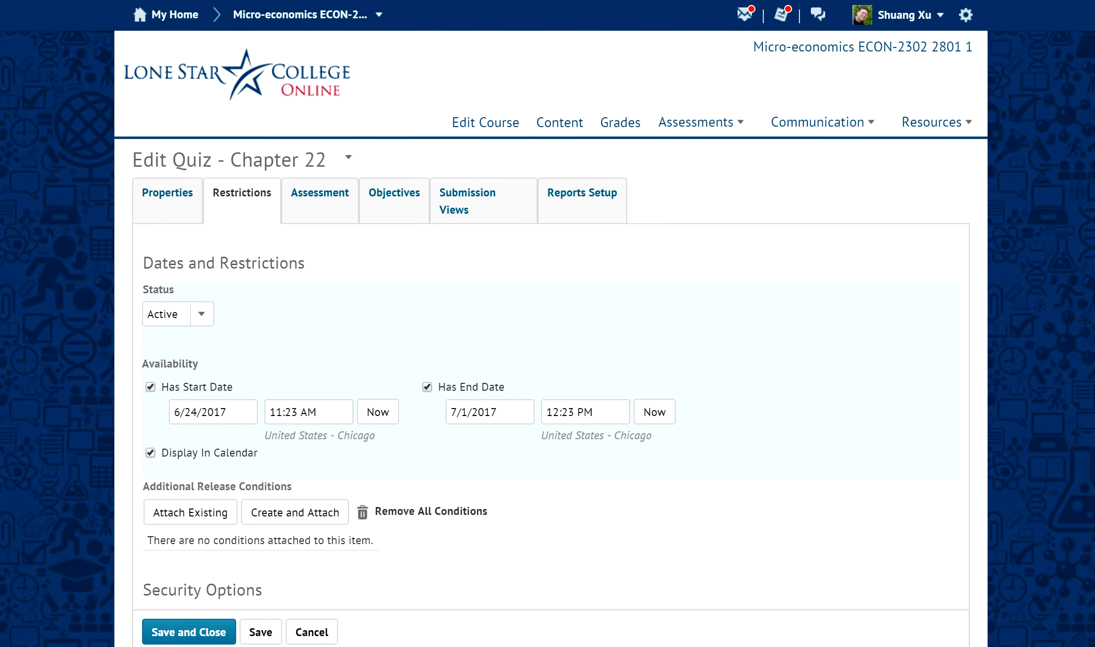
Enable grading immediately upon completion and start a grade item named "Chapter 22 Quiz", short name QZ22, in the Chapter Quiz category
left_click(304, 198)
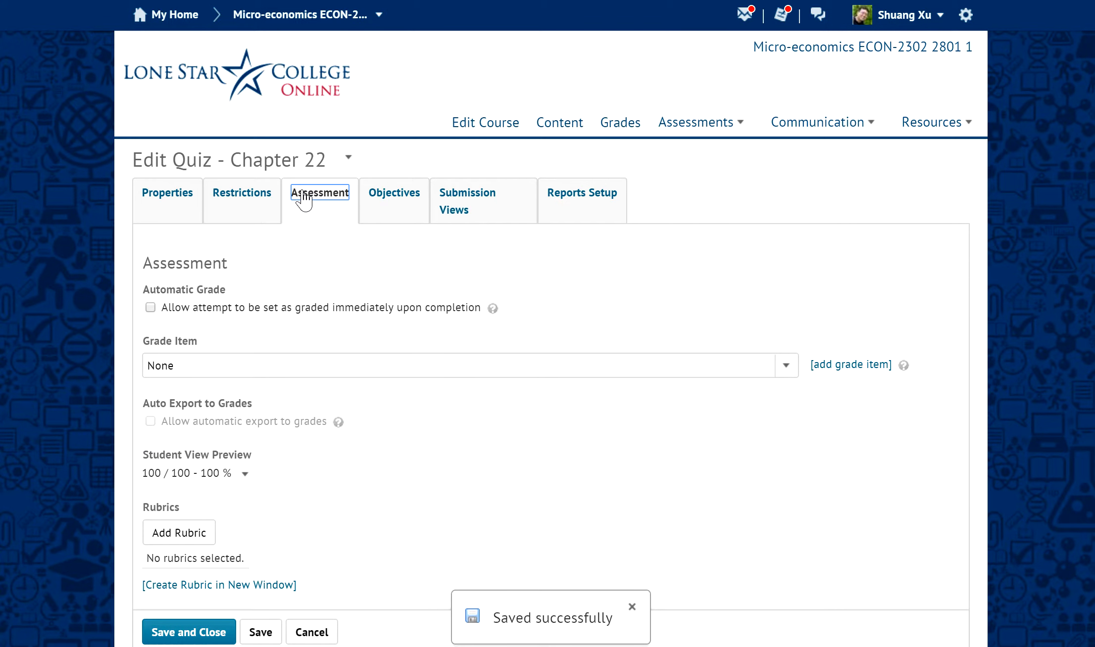
left_click(150, 308)
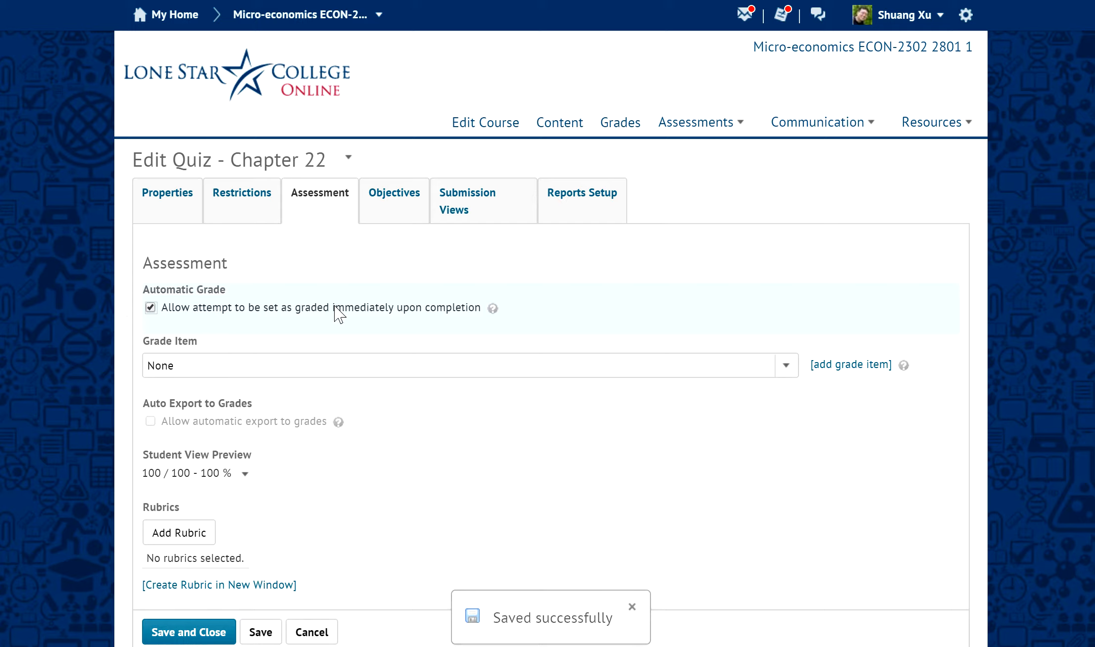
left_click(862, 370)
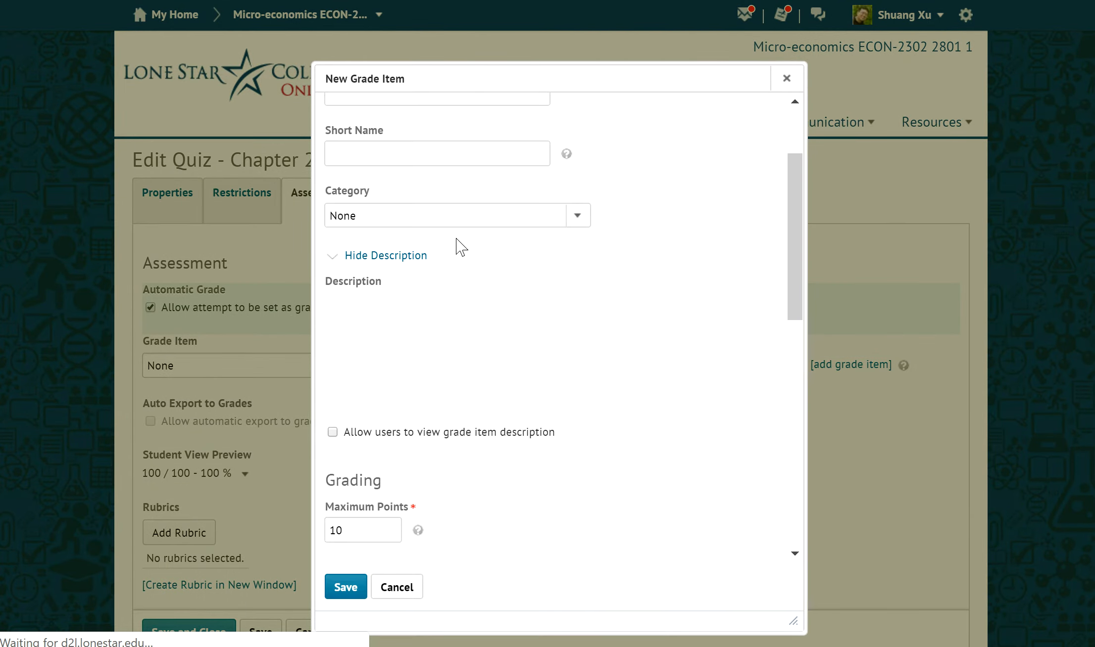
left_click_drag(793, 255, 793, 212)
left_click(391, 218)
type("Chapter 22 Quiz")
left_click(396, 273)
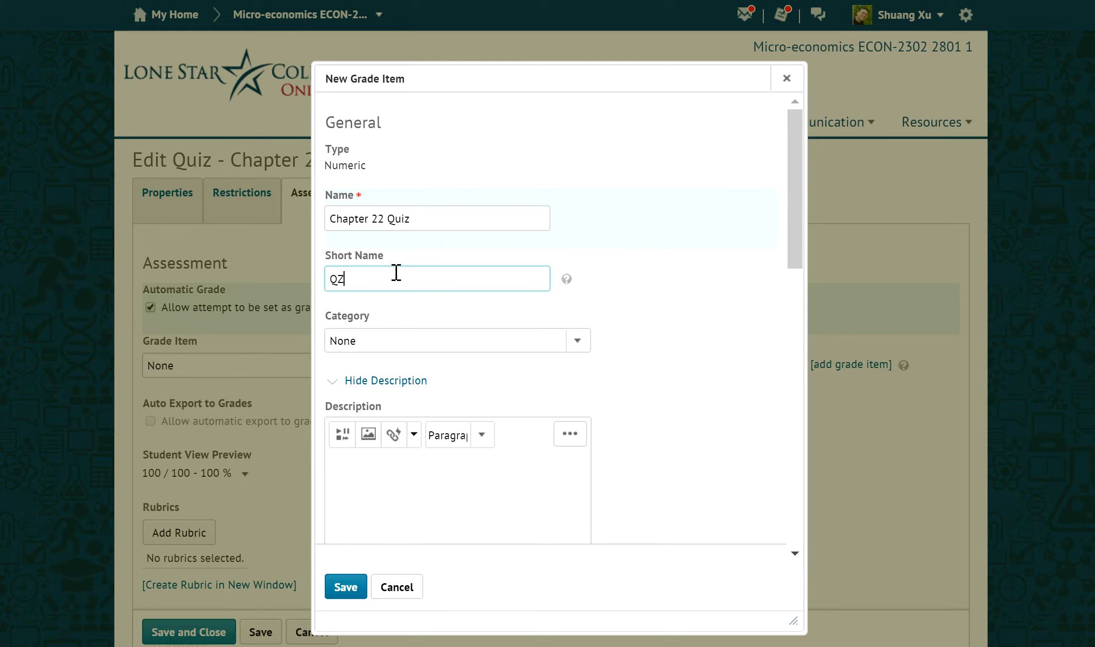
left_click(396, 341)
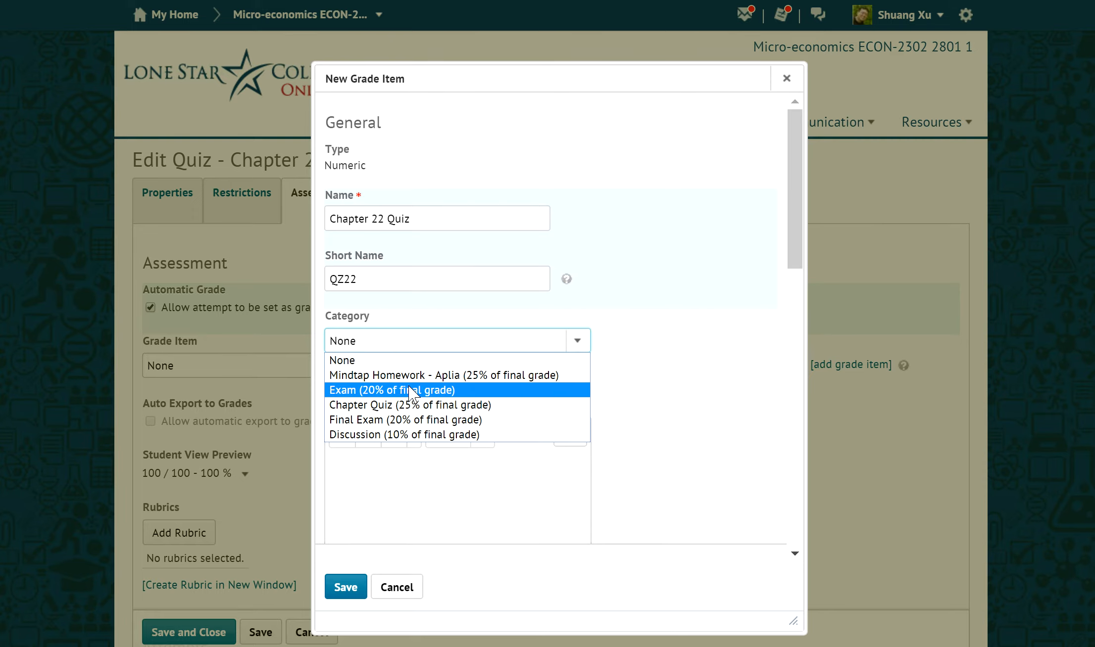
left_click(473, 406)
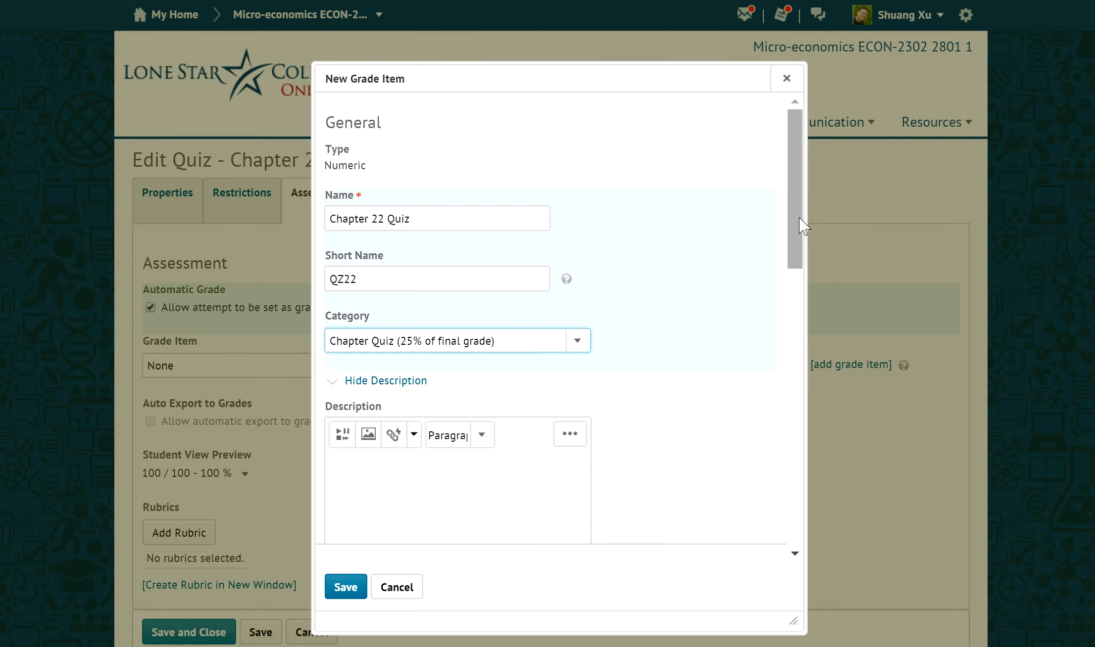
Set the new grade item's maximum points to 100, save it, and allow automatic export to grades
left_click_drag(796, 225, 799, 351)
scroll(351, 322, "down", 3)
left_click(358, 257)
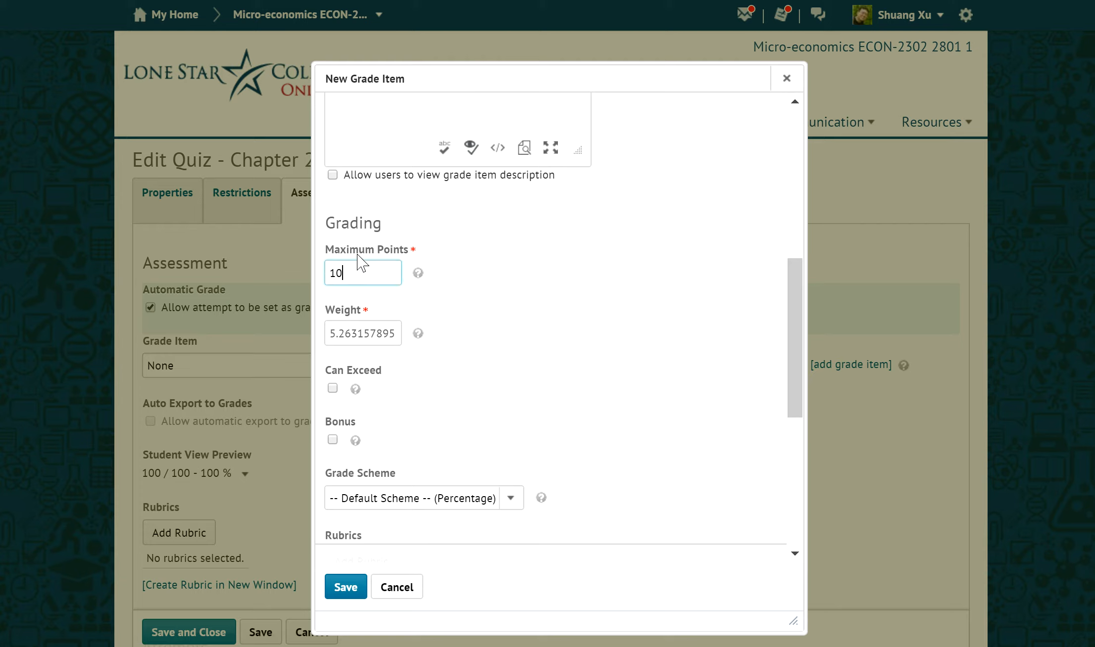
type("0")
left_click_drag(799, 332, 797, 495)
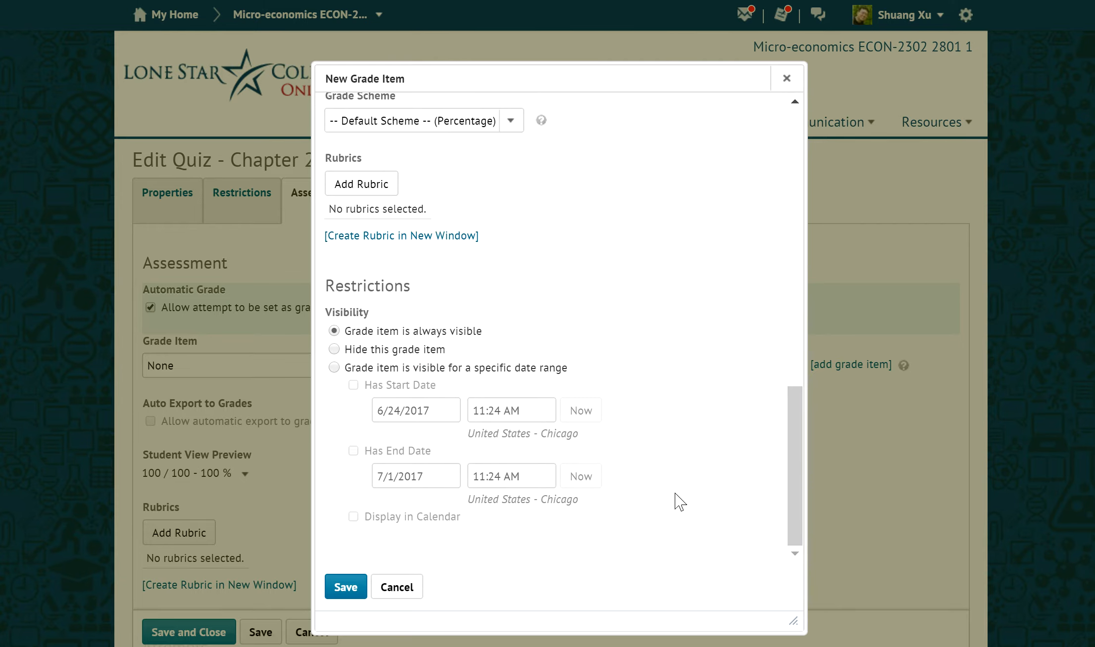
left_click(337, 584)
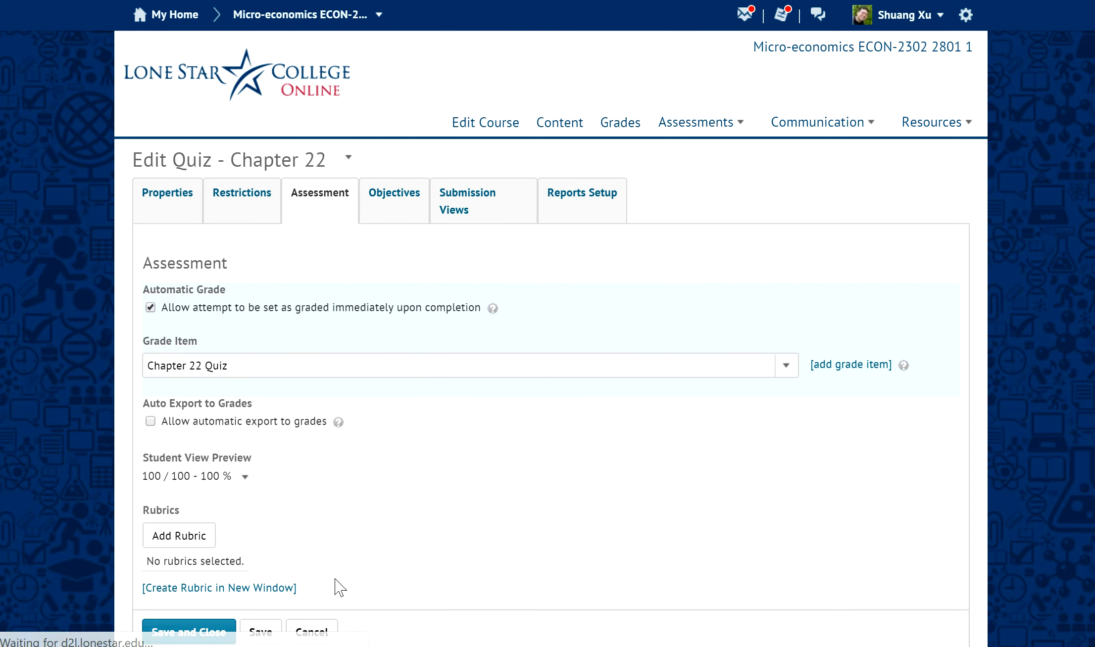
left_click(151, 422)
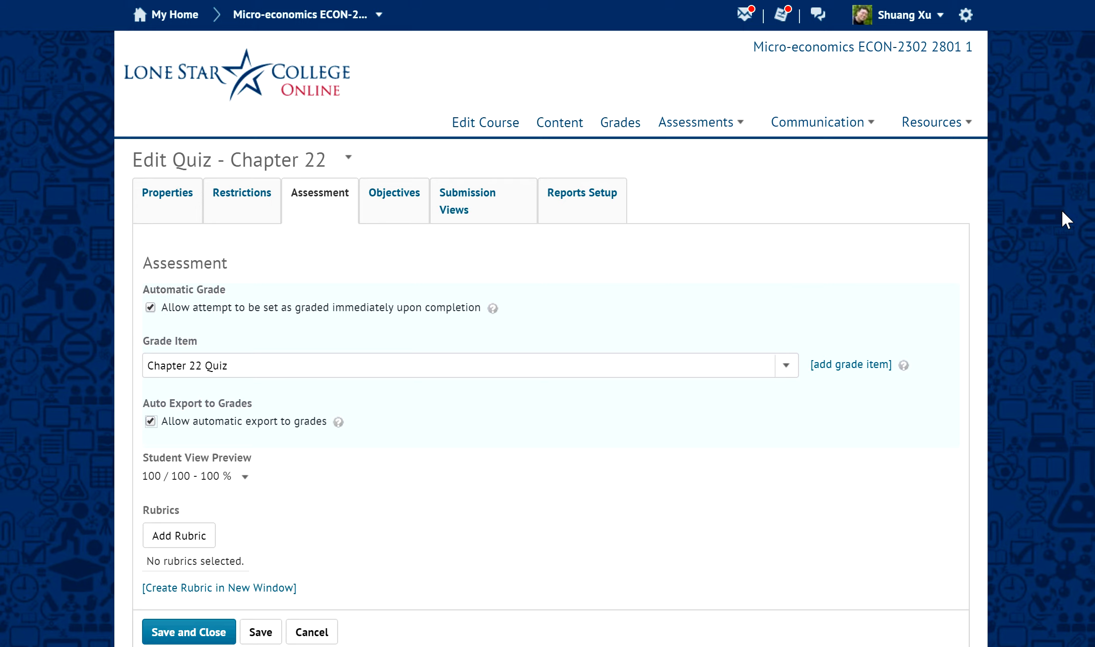
Apply 3 allowed attempts to the Chapter 22 quiz, then save and close it
scroll(899, 426, "down", 5)
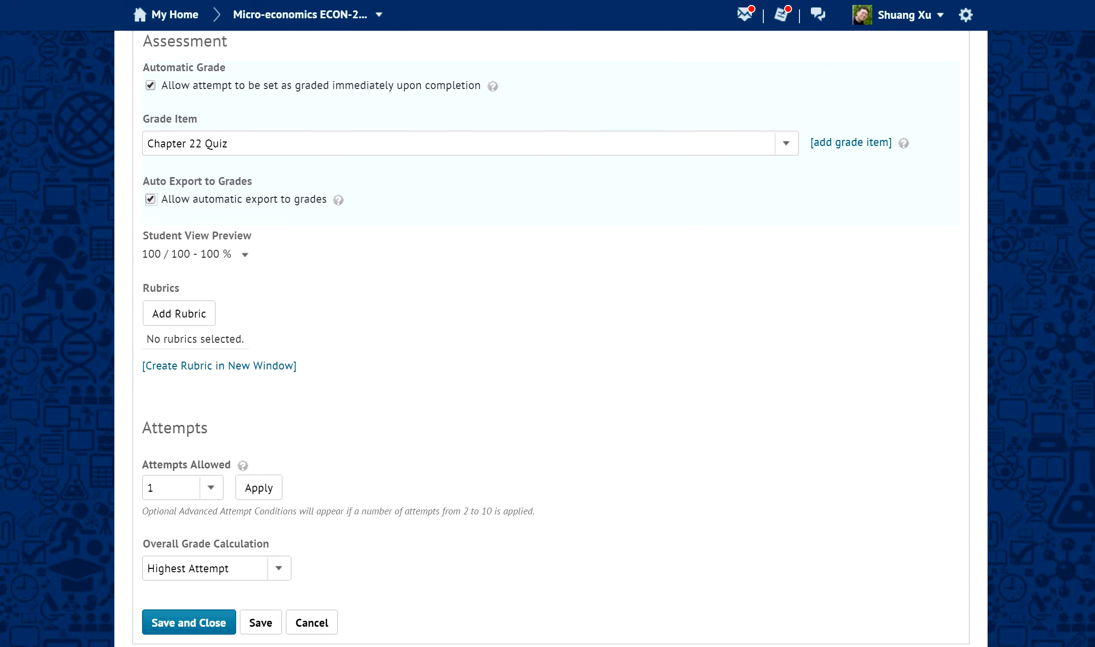
left_click(210, 489)
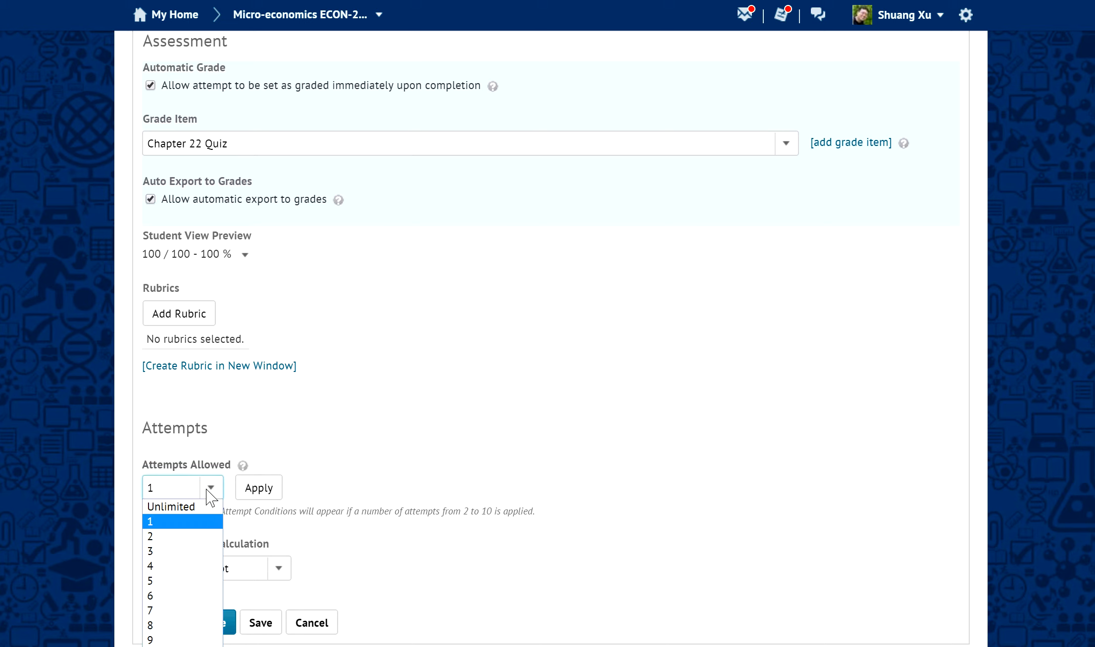
left_click(167, 553)
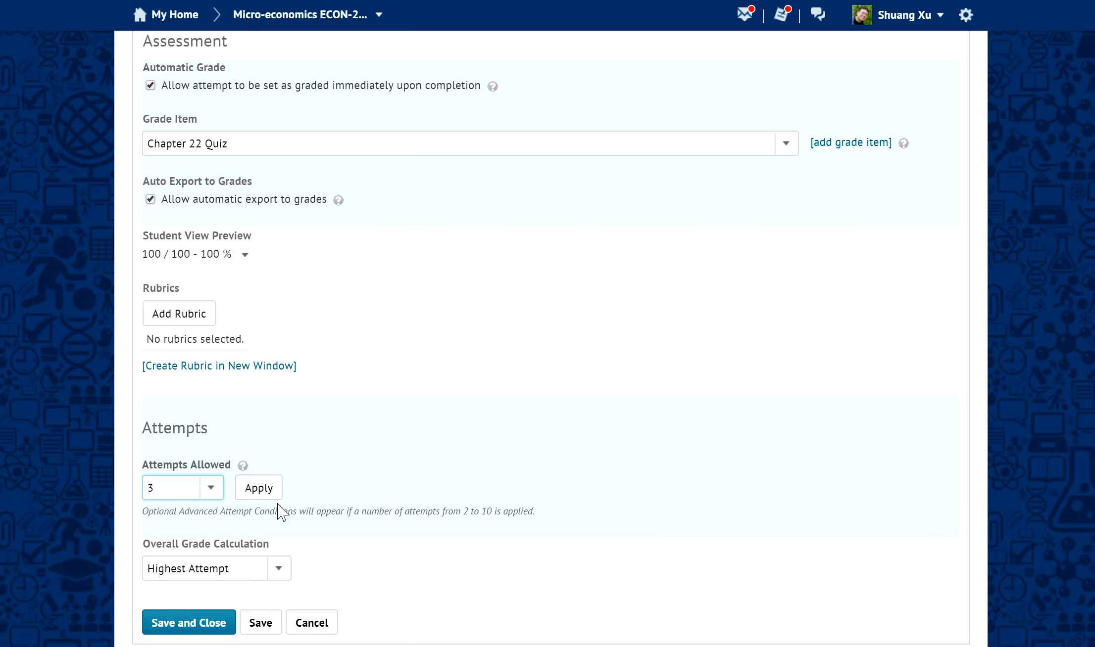
left_click(258, 490)
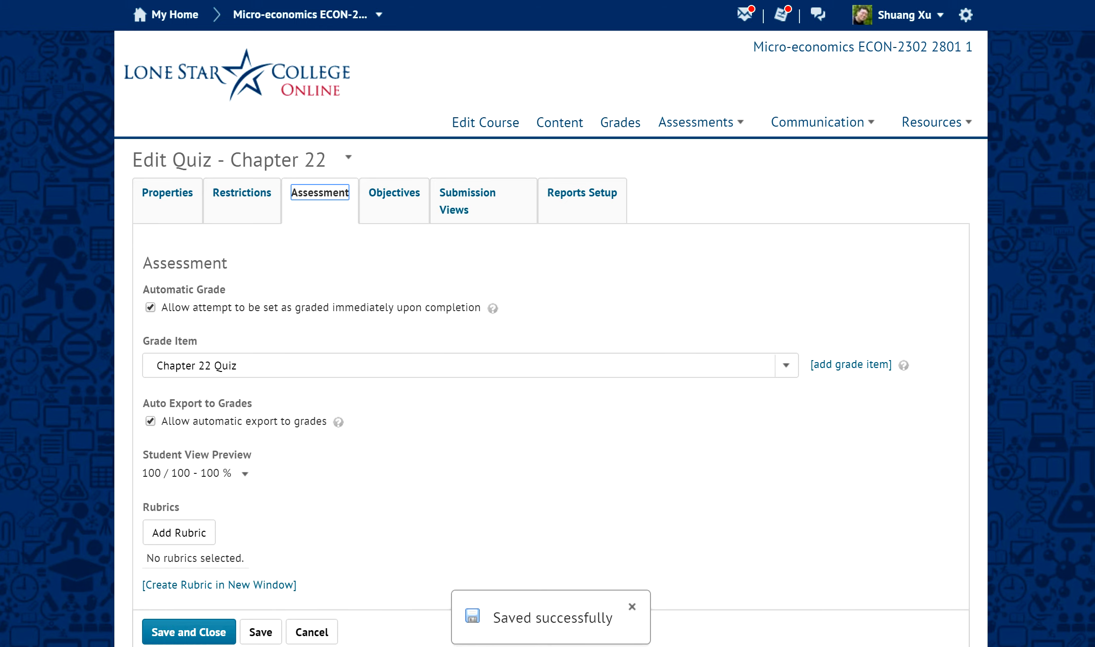
left_click(148, 624)
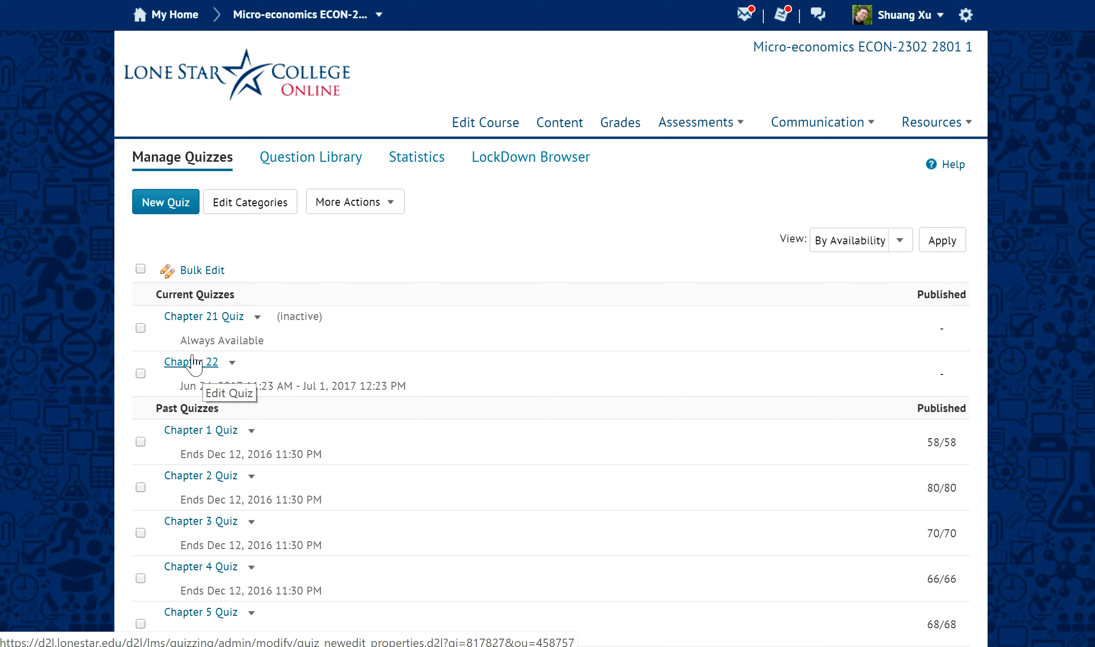
left_click(193, 363)
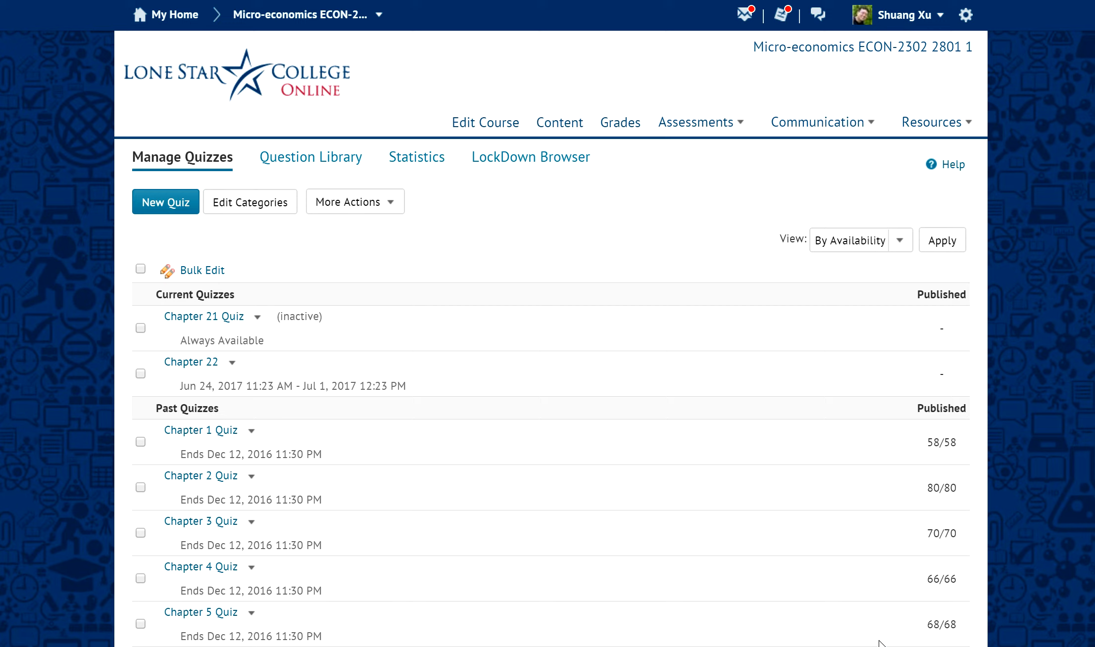